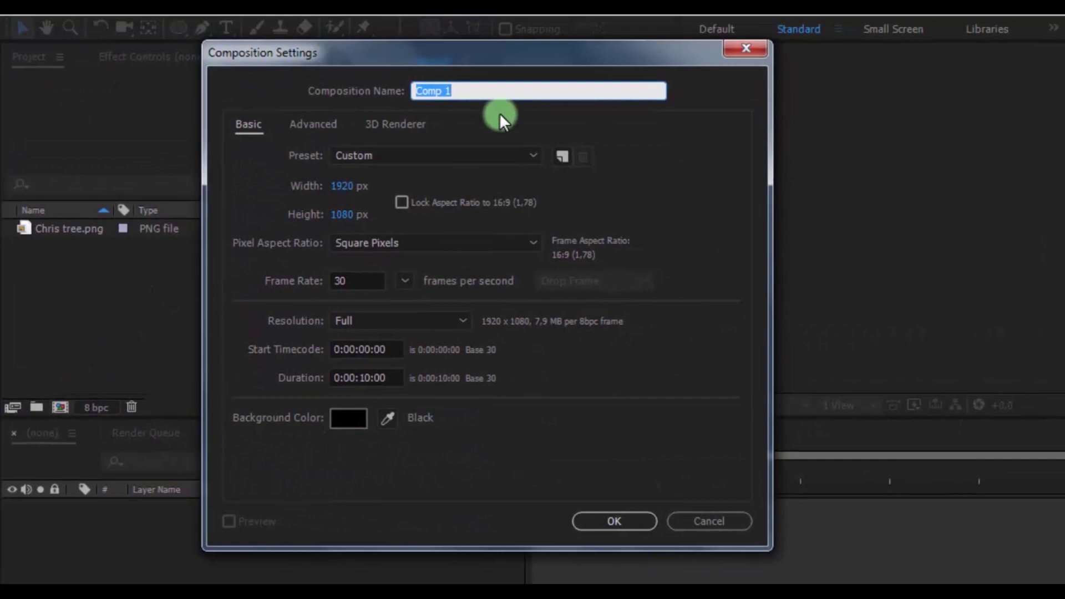
Create a composition named Christmas at 1920×1080, 30 fps, lasting 0:00:10:00
{"action": "type", "text": "Christmas"}
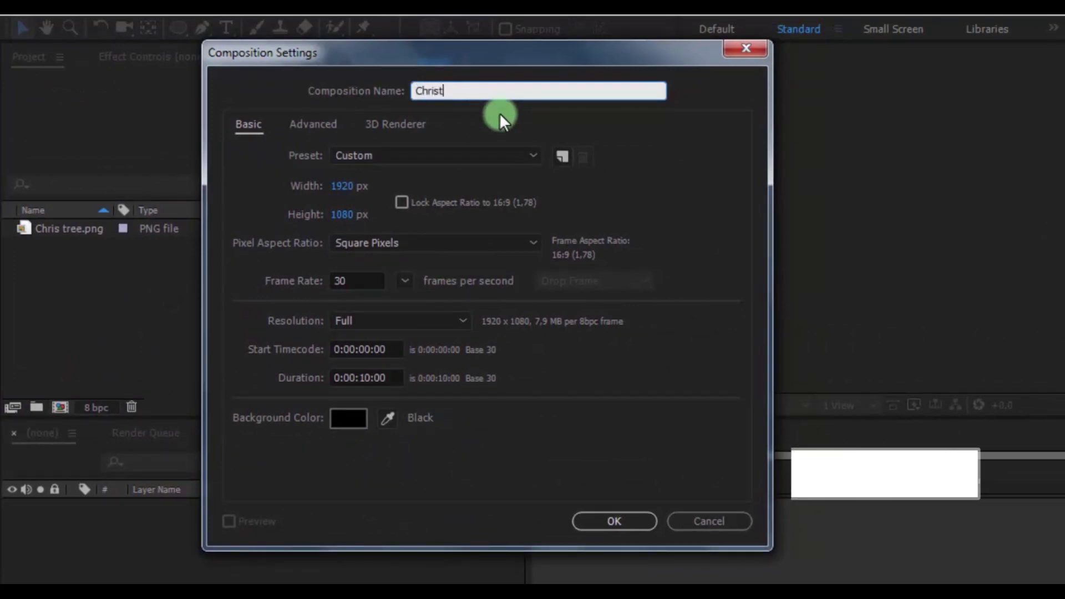
{"action": "left_click", "coordinate": [349, 185]}
{"action": "left_click", "coordinate": [348, 215]}
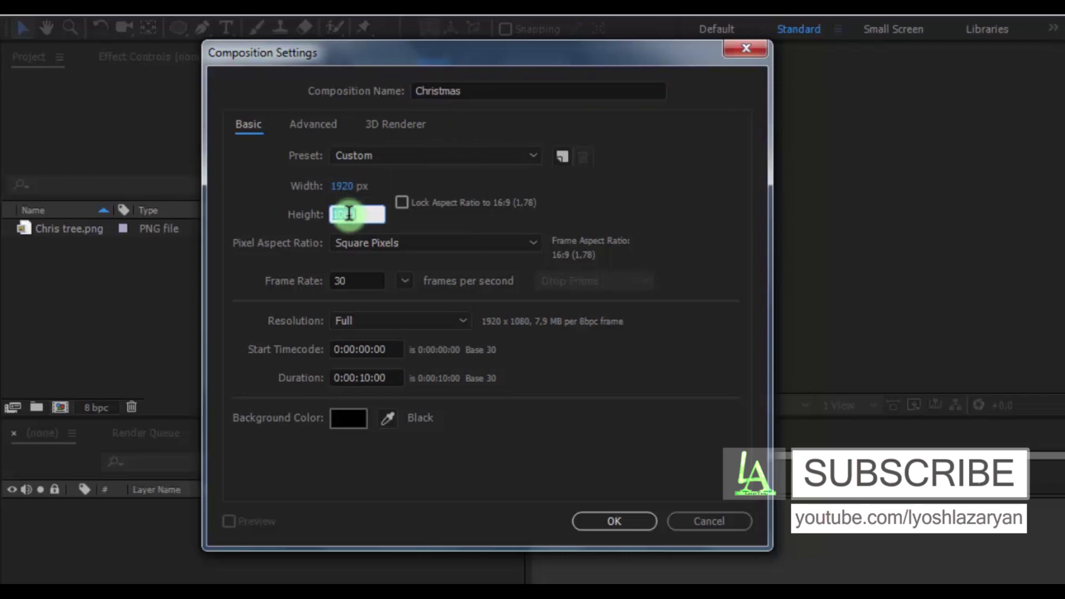
{"action": "left_click", "coordinate": [365, 281]}
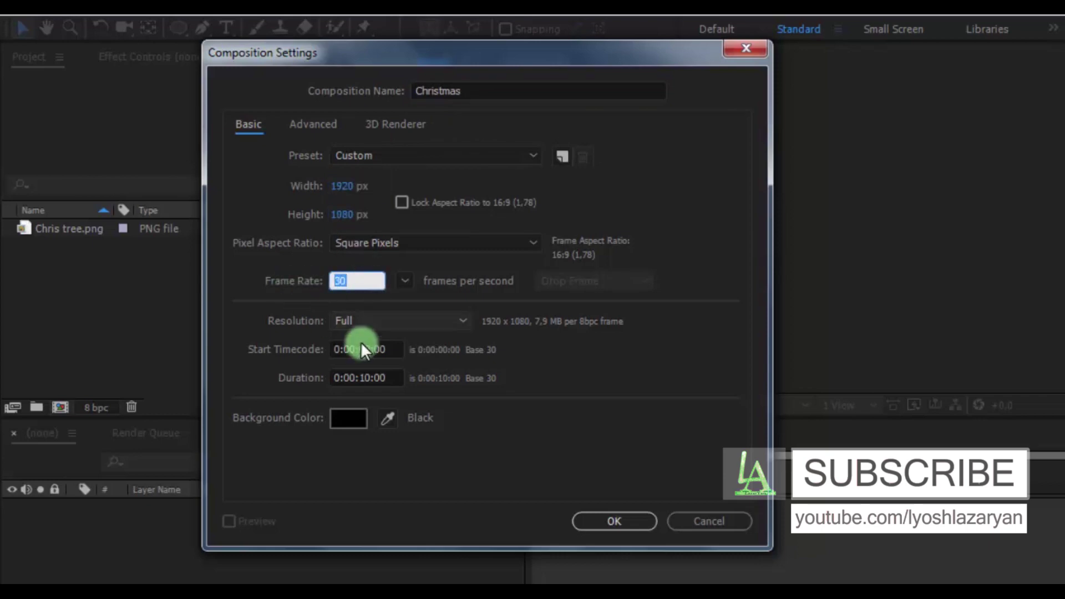
{"action": "left_click", "coordinate": [382, 378]}
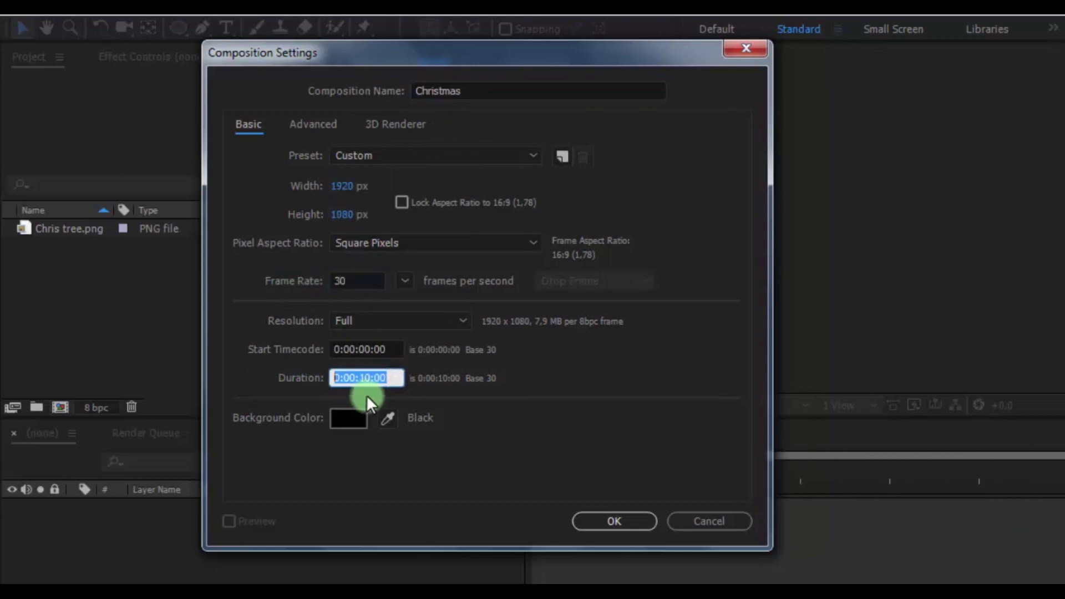
{"action": "left_click", "coordinate": [599, 523]}
Add a new solid layer named Background with the teal-blue colour 1D5673
{"action": "right_click", "coordinate": [265, 508]}
{"action": "mouse_move", "coordinate": [404, 300]}
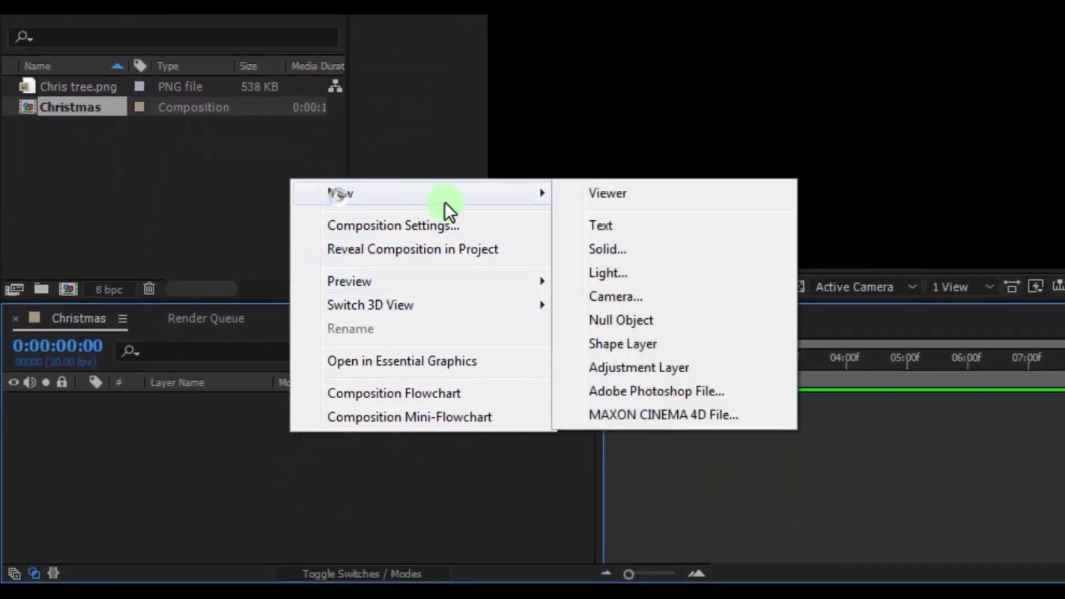
{"action": "left_click", "coordinate": [607, 251]}
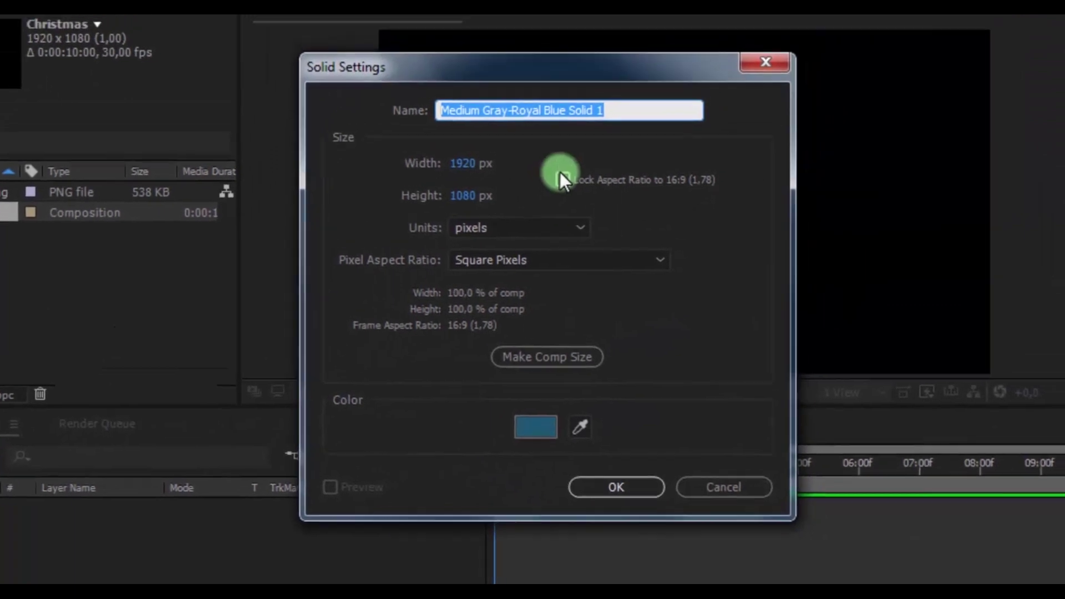
{"action": "type", "text": "Back"}
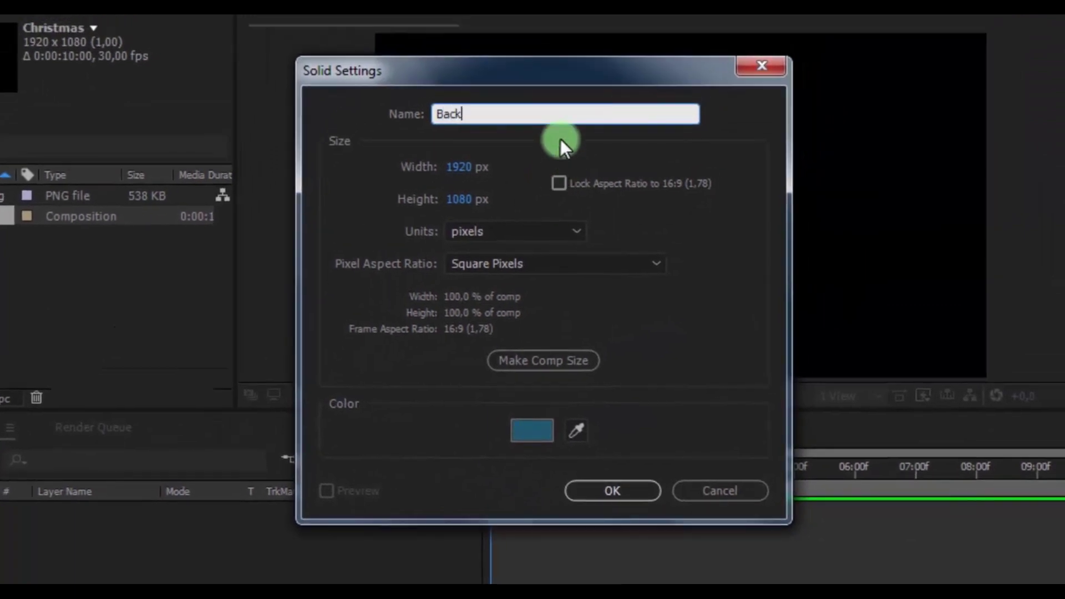
{"action": "type", "text": "ground"}
{"action": "left_click", "coordinate": [526, 429]}
{"action": "left_click", "coordinate": [214, 447]}
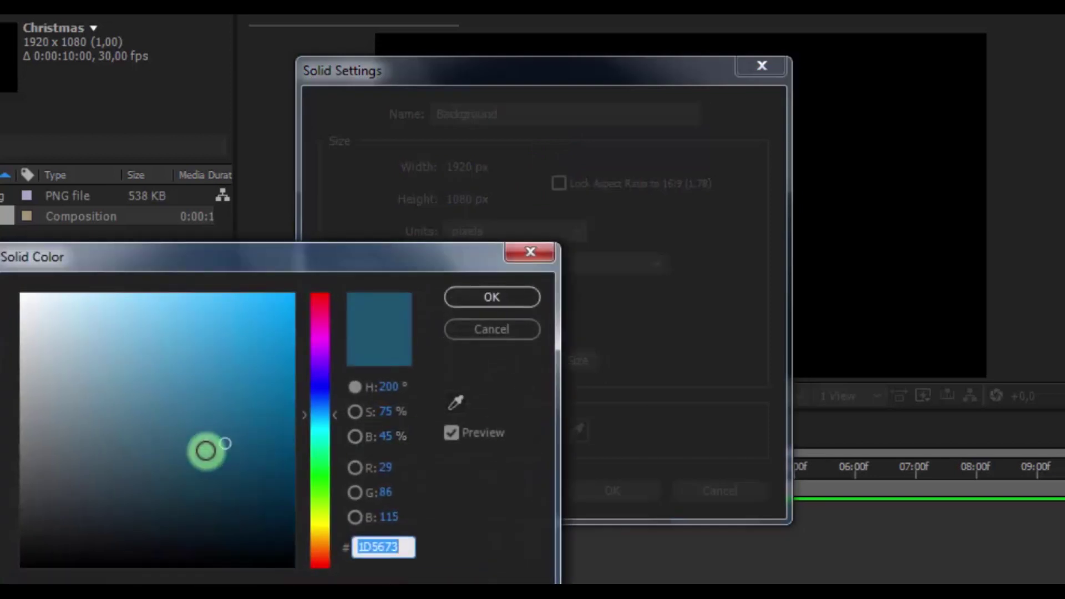
{"action": "left_click", "coordinate": [477, 295]}
{"action": "left_click", "coordinate": [589, 481]}
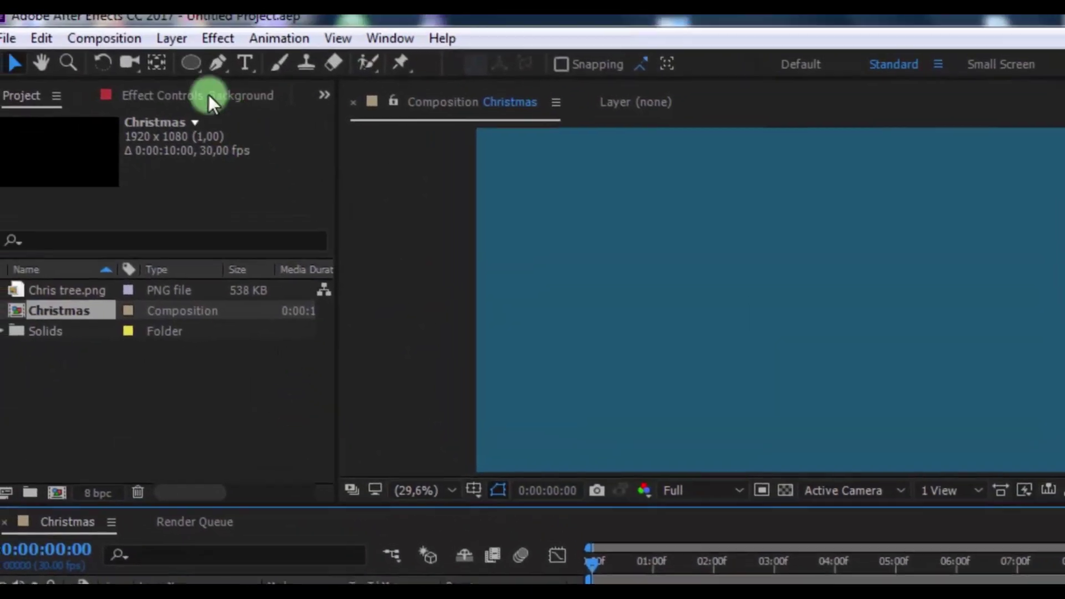
Draw a white circle near the composition centre with the Ellipse tool
{"action": "left_click_drag", "start_coordinate": [200, 71], "coordinate": [284, 163]}
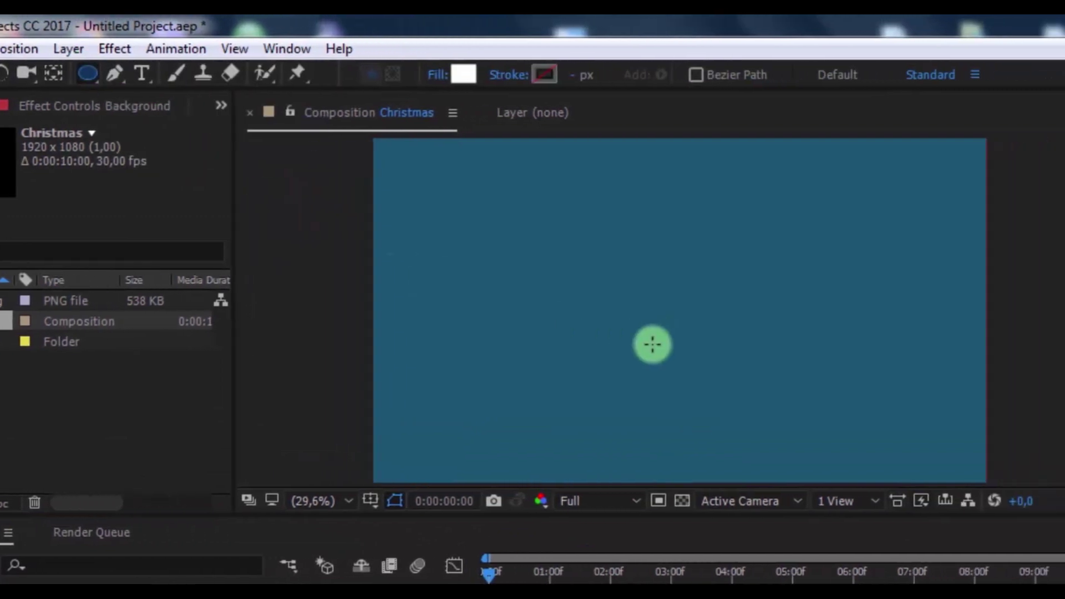
{"action": "left_click", "coordinate": [739, 281]}
{"action": "left_click_drag", "start_coordinate": [509, 282], "coordinate": [624, 348]}
{"action": "left_click", "coordinate": [0, 73]}
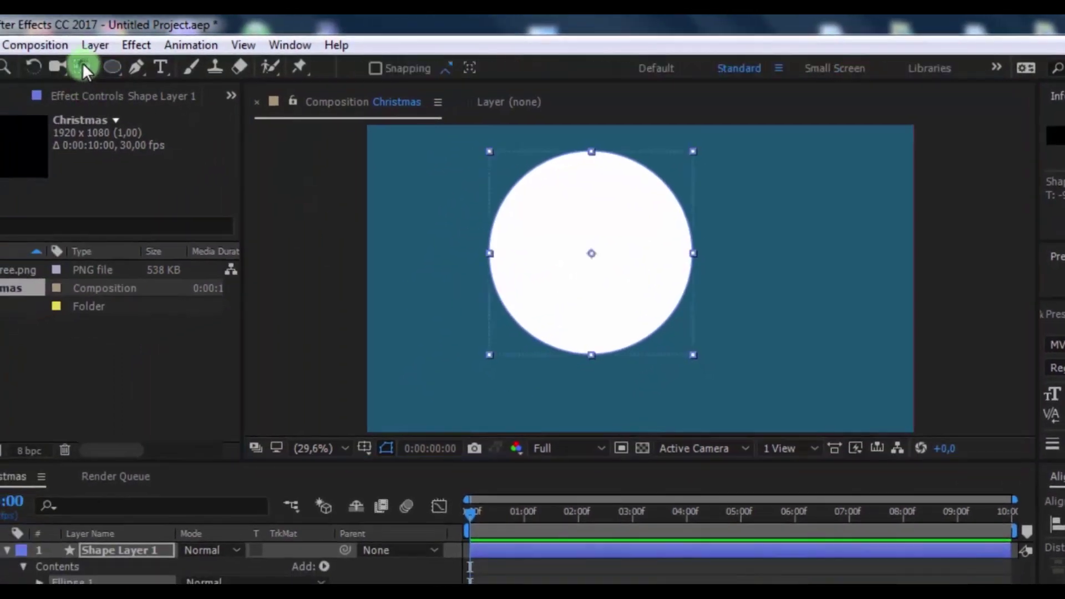
Centre the circle layer horizontally in the composition with Align Horizontal Center
{"action": "left_click", "coordinate": [142, 554]}
{"action": "left_click", "coordinate": [626, 267]}
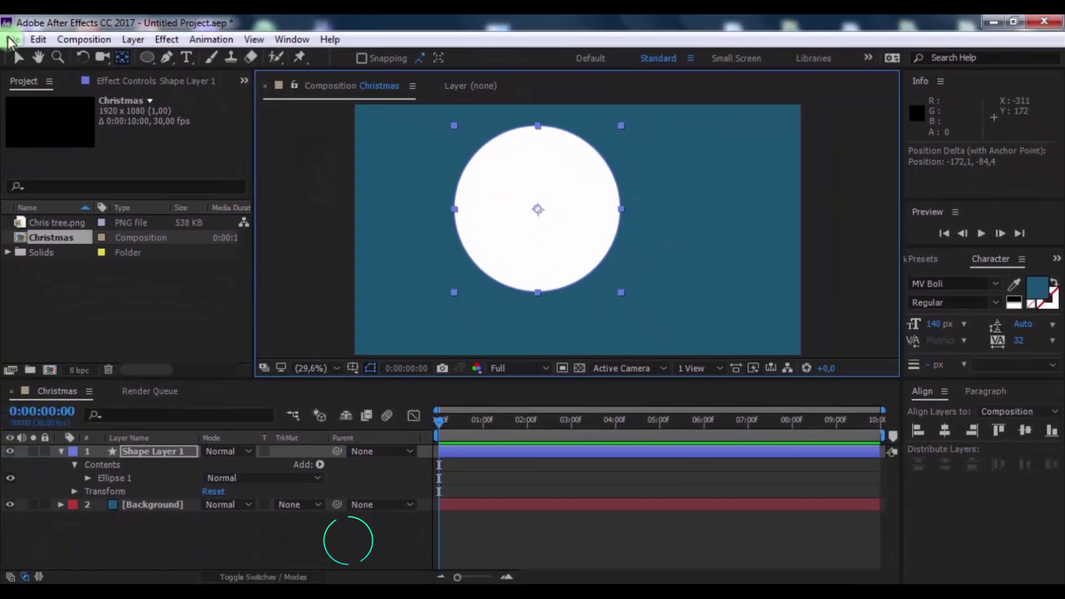
{"action": "left_click", "coordinate": [946, 431]}
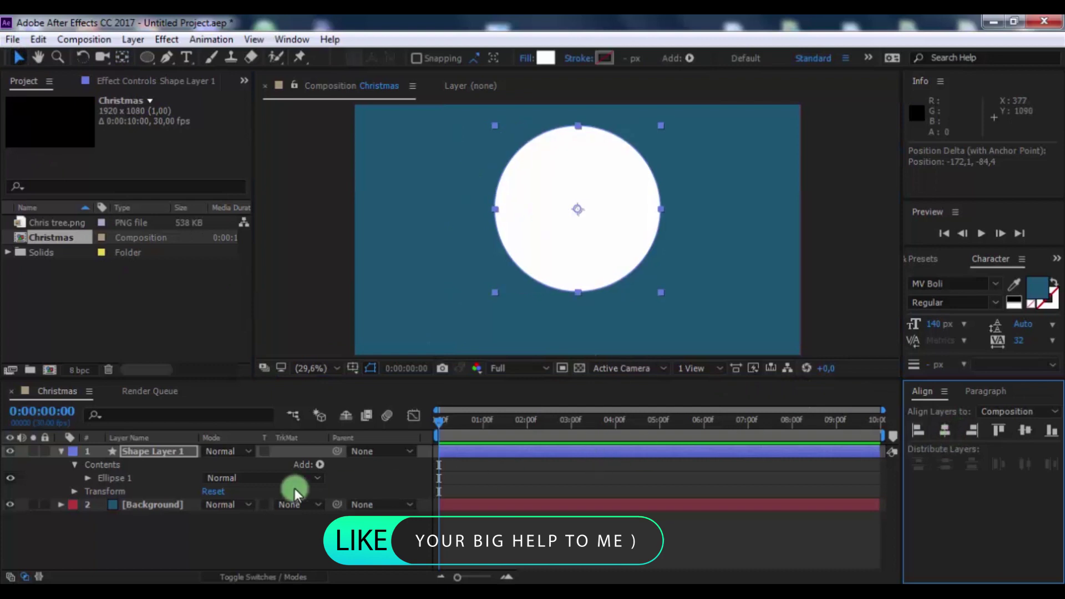
Nudge the circle layer down three times with the Down arrow
{"action": "left_click", "coordinate": [177, 451]}
{"action": "key", "text": "Down"}
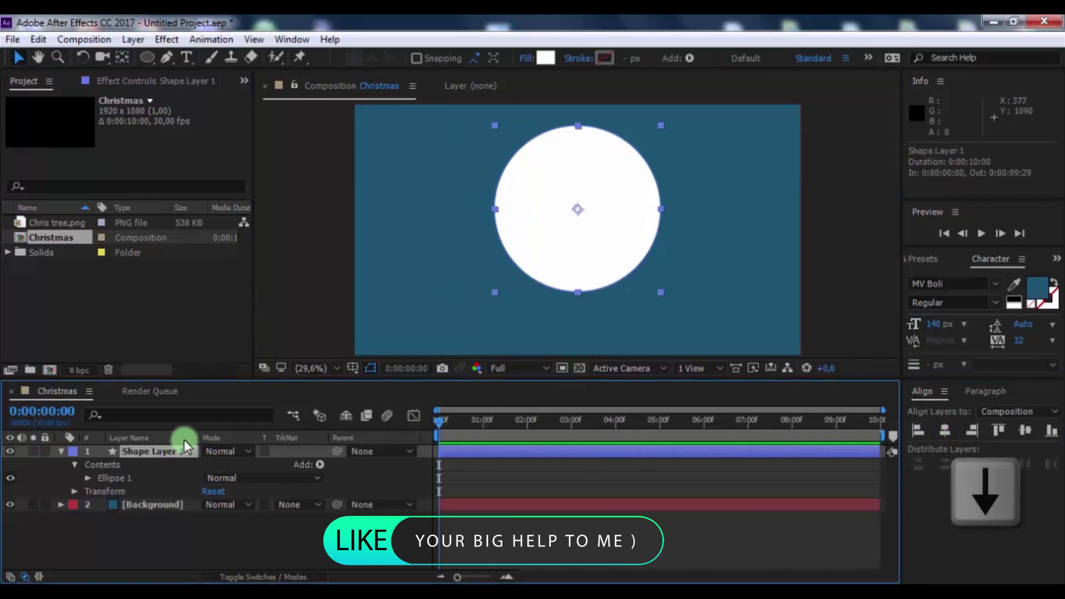
{"action": "key", "text": "Down"}
{"action": "key", "text": "Down"}
{"action": "key", "text": "Down"}
{"action": "key", "text": "Down"}
{"action": "key", "text": "Down"}
{"action": "key", "text": "Down"}
{"action": "key", "text": "Down"}
{"action": "key", "text": "Down"}
{"action": "key", "text": "Down"}
{"action": "key", "text": "Down"}
{"action": "key", "text": "Down"}
{"action": "key", "text": "Down"}
{"action": "key", "text": "Down"}
{"action": "key", "text": "Down"}
{"action": "key", "text": "Down"}
{"action": "key", "text": "Down"}
{"action": "key", "text": "Down"}
{"action": "key", "text": "Down"}
{"action": "key", "text": "Down"}
{"action": "key", "text": "Down"}
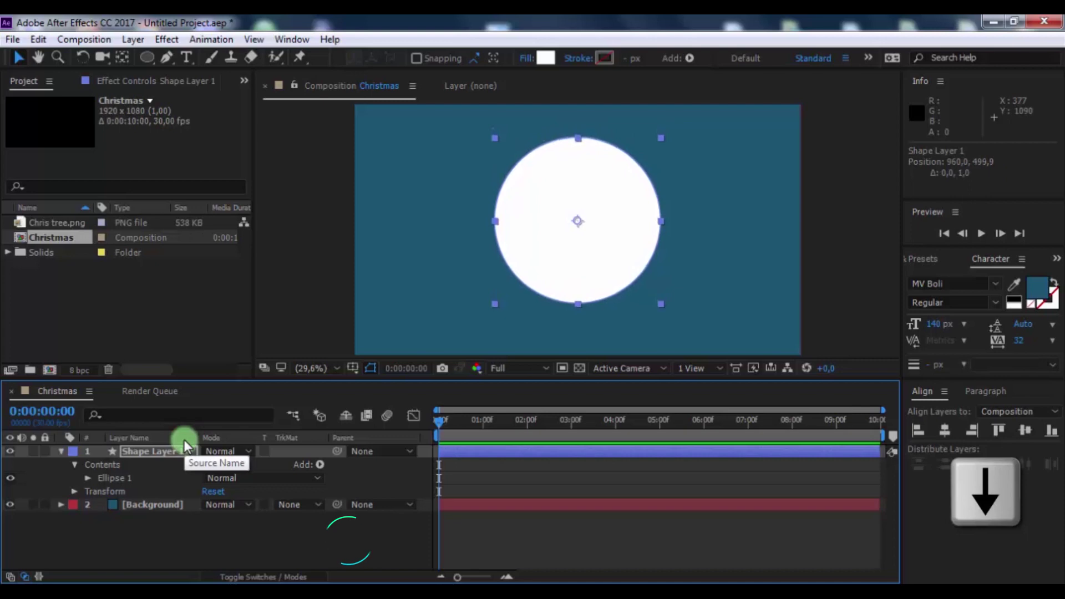
{"action": "key", "text": "Down"}
{"action": "key", "text": "Down"}
{"action": "key", "text": "Down"}
{"action": "key", "text": "Down"}
{"action": "key", "text": "Down"}
{"action": "key", "text": "Down"}
{"action": "key", "text": "Down"}
{"action": "key", "text": "Down"}
{"action": "key", "text": "Down"}
{"action": "key", "text": "Down"}
{"action": "key", "text": "Down"}
{"action": "key", "text": "Down"}
{"action": "key", "text": "Down"}
{"action": "key", "text": "Down"}
{"action": "key", "text": "Down"}
{"action": "key", "text": "Down"}
{"action": "key", "text": "Down"}
{"action": "key", "text": "Down"}
{"action": "key", "text": "Down"}
{"action": "key", "text": "Down"}
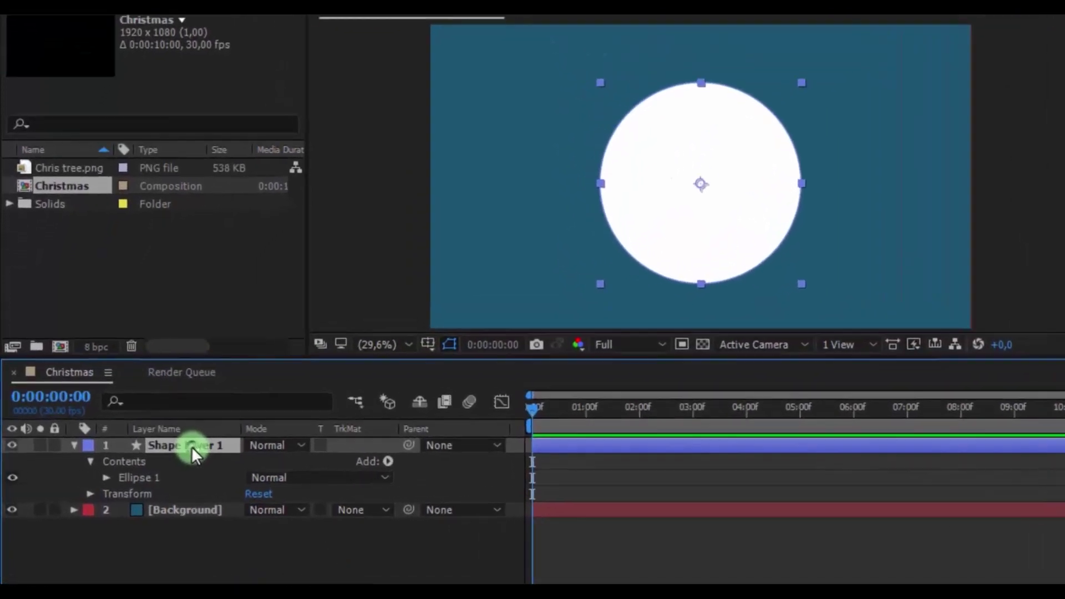
Rename the circle layer Eddge and collapse its properties
{"action": "key", "text": "Return"}
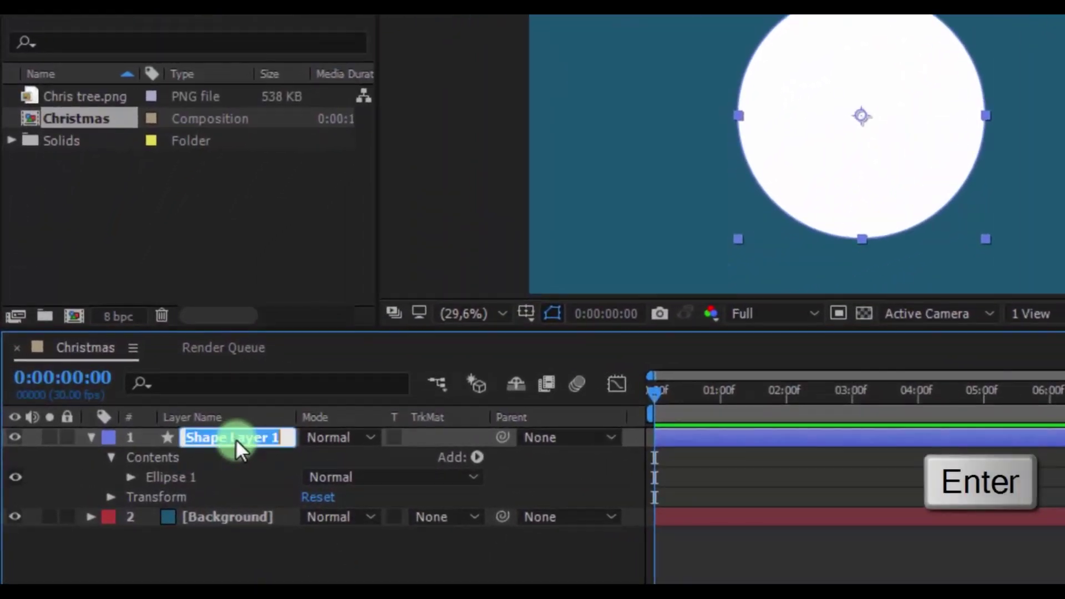
{"action": "type", "text": "E"}
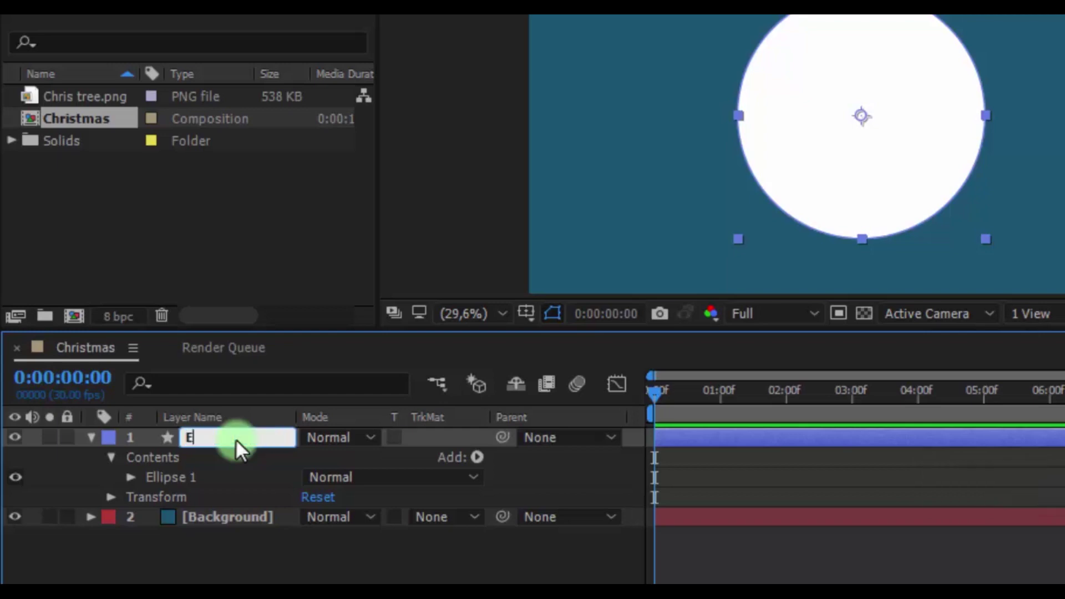
{"action": "type", "text": "ddge"}
{"action": "key", "text": "Return"}
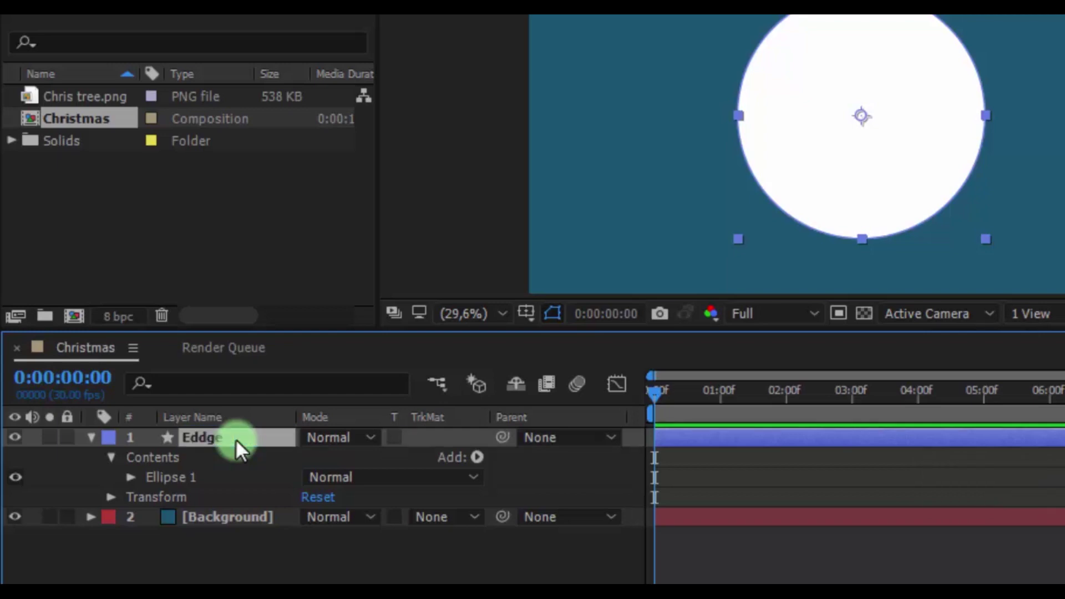
{"action": "left_click", "coordinate": [90, 438]}
Duplicate Eddge as a layer named Small BG and scale it to 90%
{"action": "key", "text": "ctrl+d"}
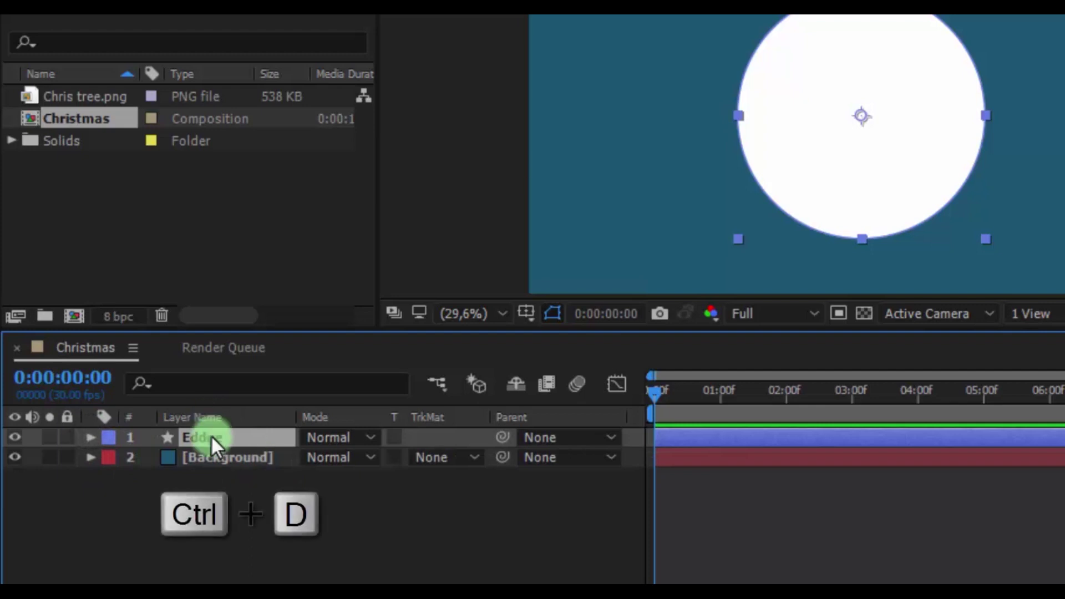
{"action": "key", "text": "Return"}
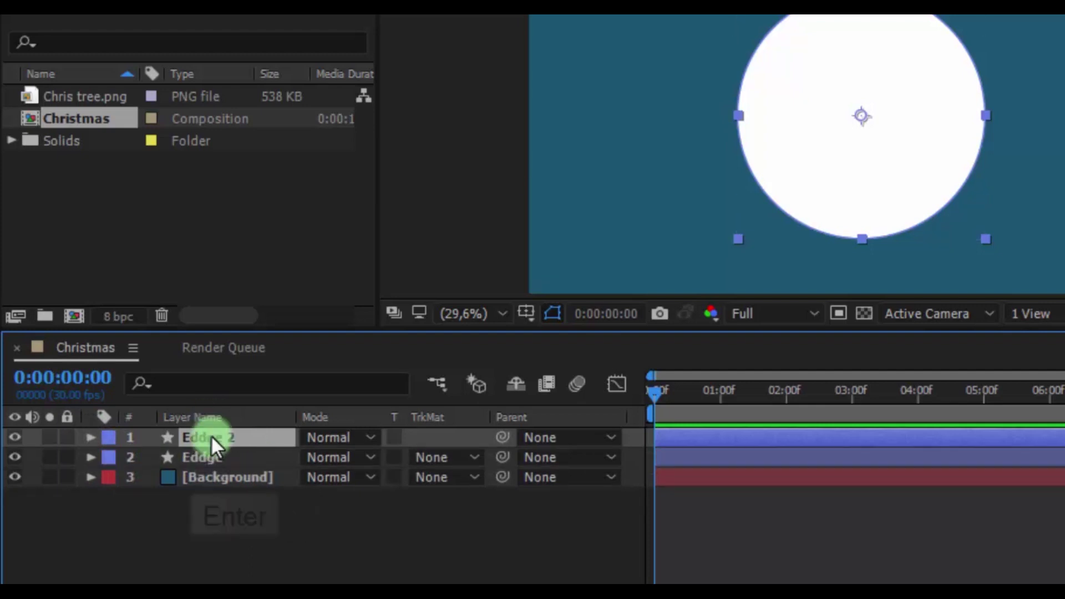
{"action": "type", "text": "Small BG"}
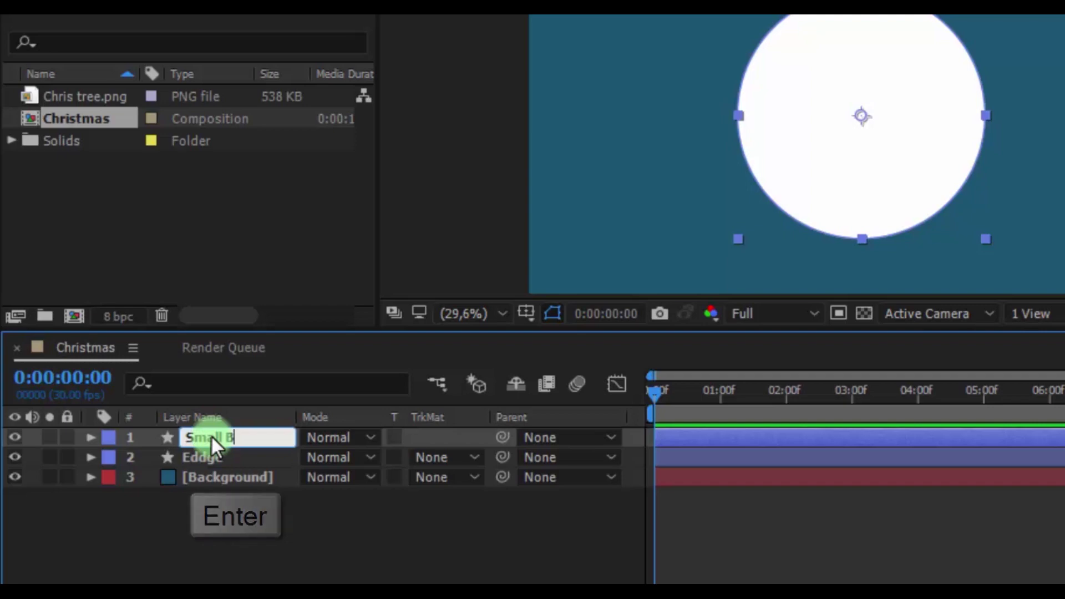
{"action": "key", "text": "Return"}
{"action": "key", "text": "s"}
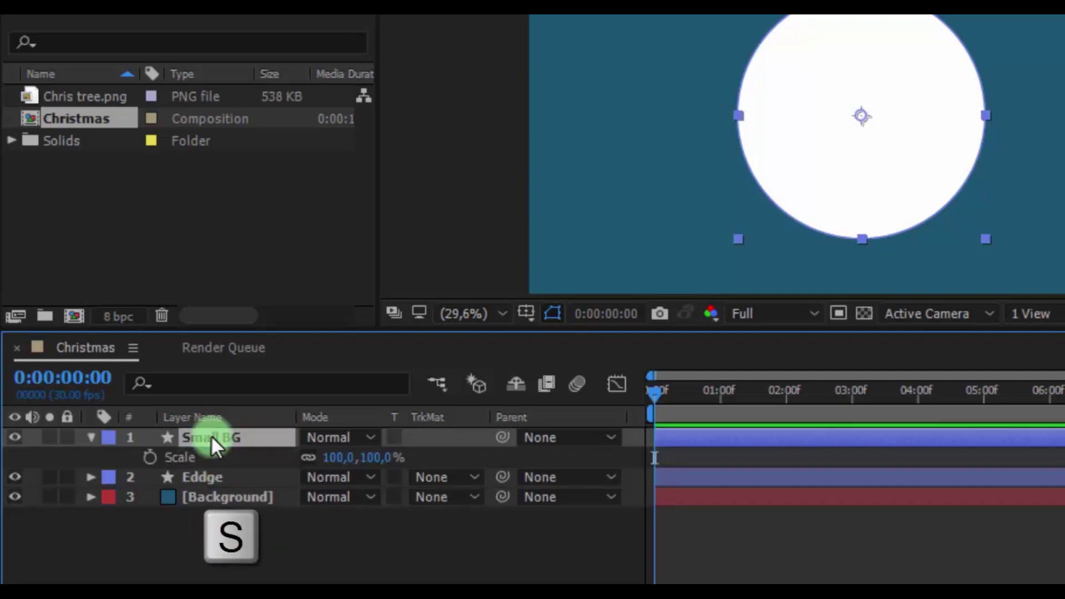
{"action": "left_click_drag", "start_coordinate": [380, 459], "coordinate": [370, 461]}
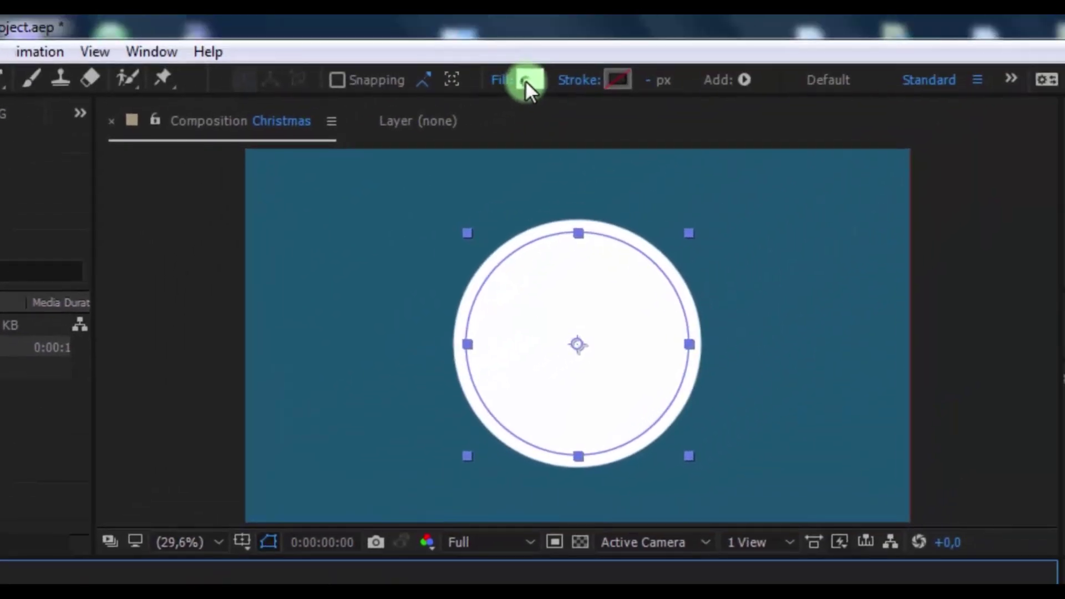
Fill Small BG with the teal background colour 1D5673 and collapse its properties
{"action": "left_click", "coordinate": [524, 80]}
{"action": "left_click", "coordinate": [490, 391]}
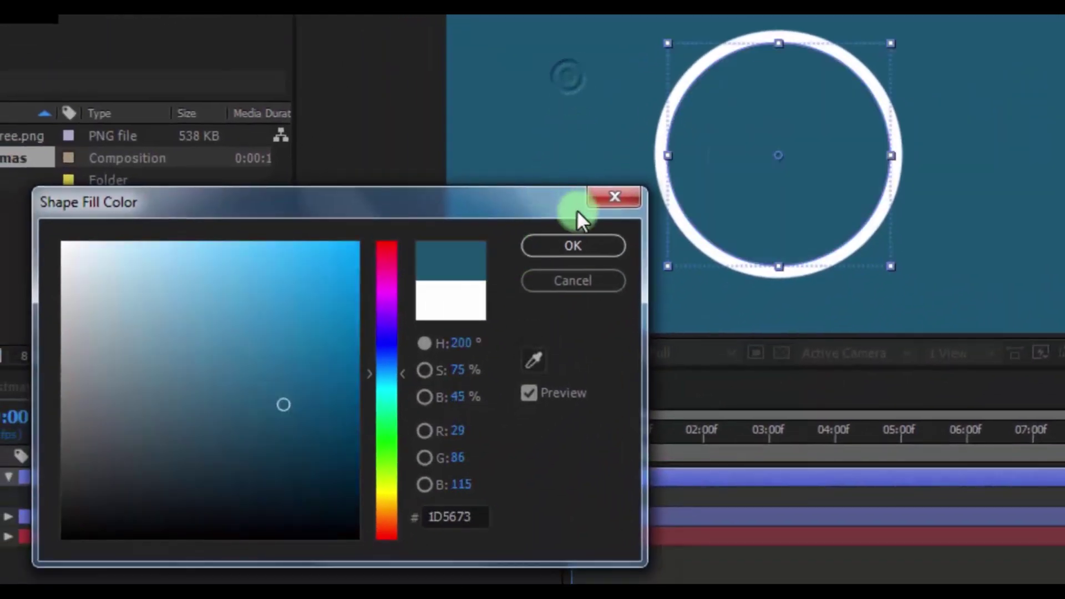
{"action": "left_click", "coordinate": [570, 245]}
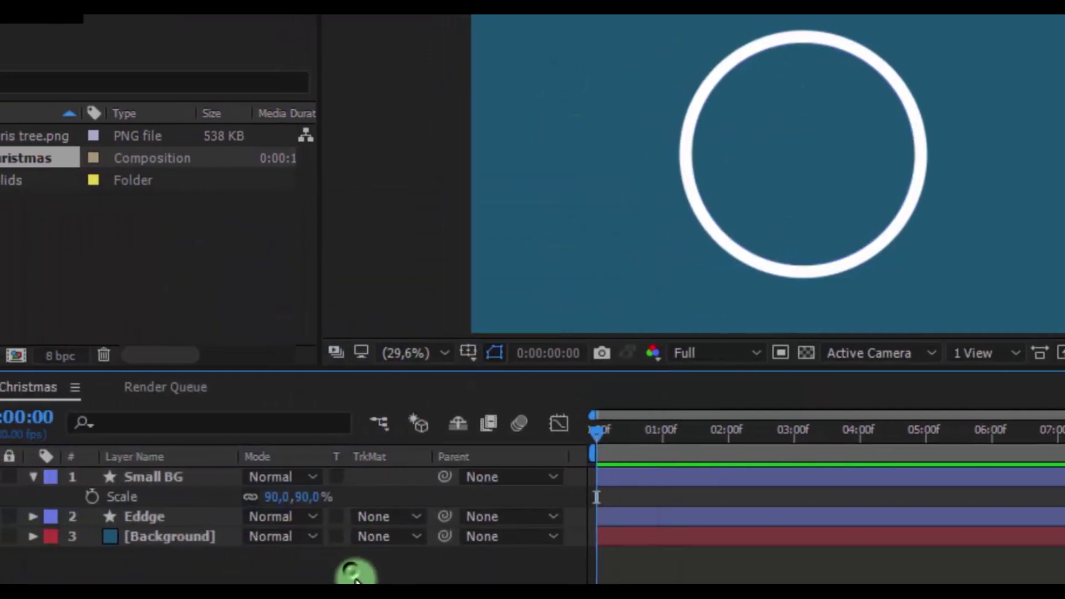
{"action": "left_click", "coordinate": [149, 476]}
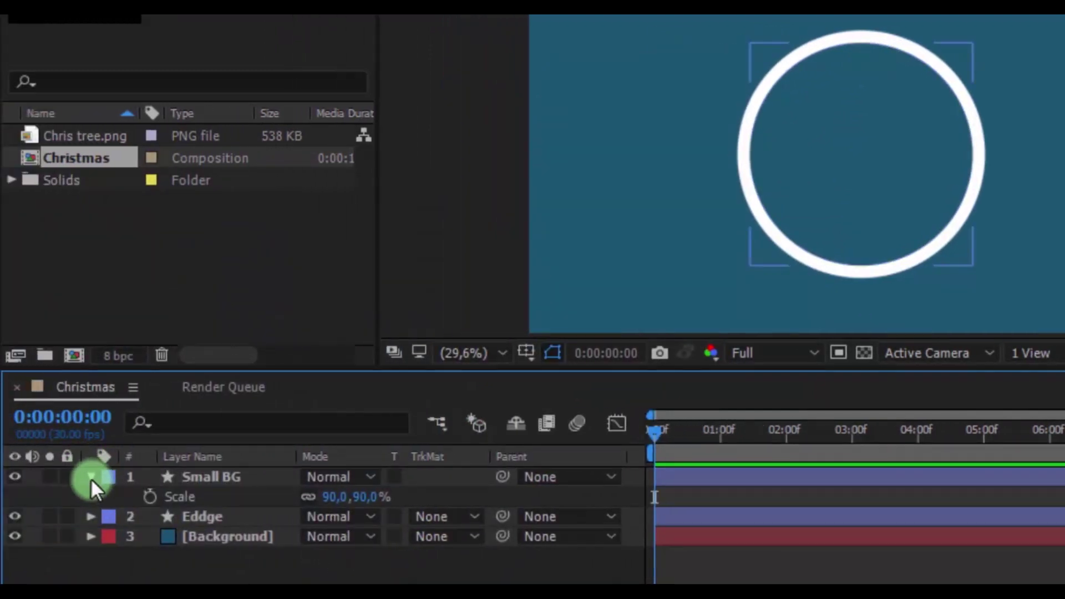
{"action": "left_click", "coordinate": [91, 478]}
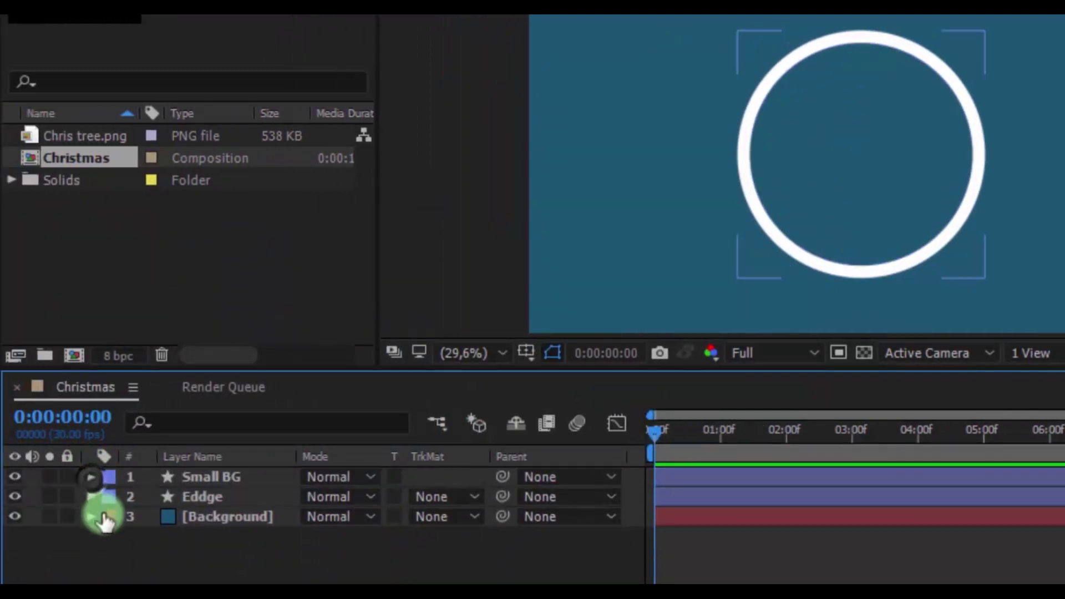
Draw a rectangle across the ring's bottom and fill it white (FFFFFF)
{"action": "left_click", "coordinate": [218, 80]}
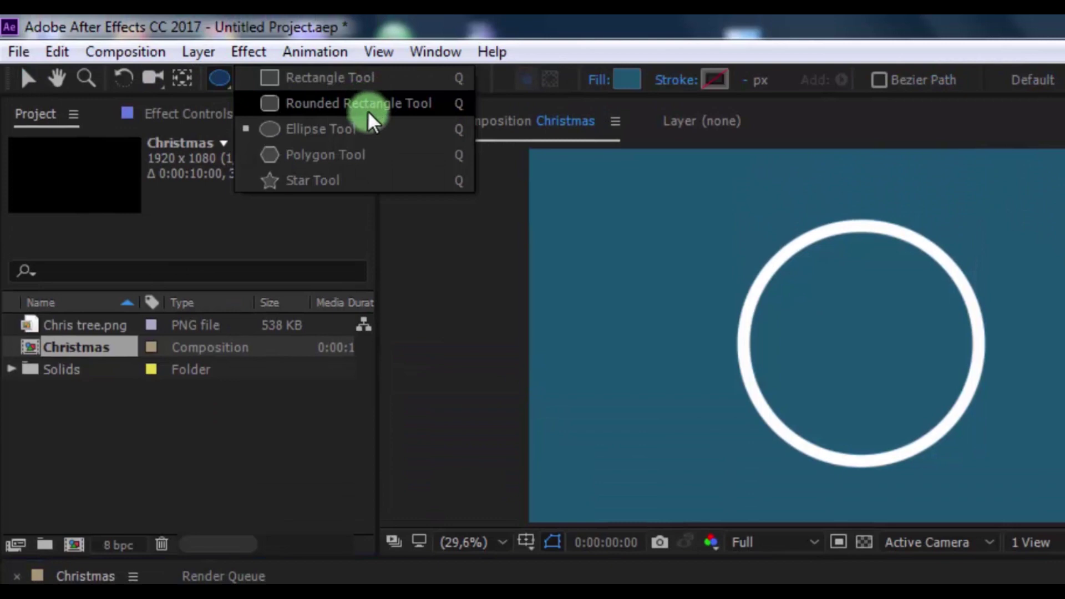
{"action": "left_click", "coordinate": [349, 80]}
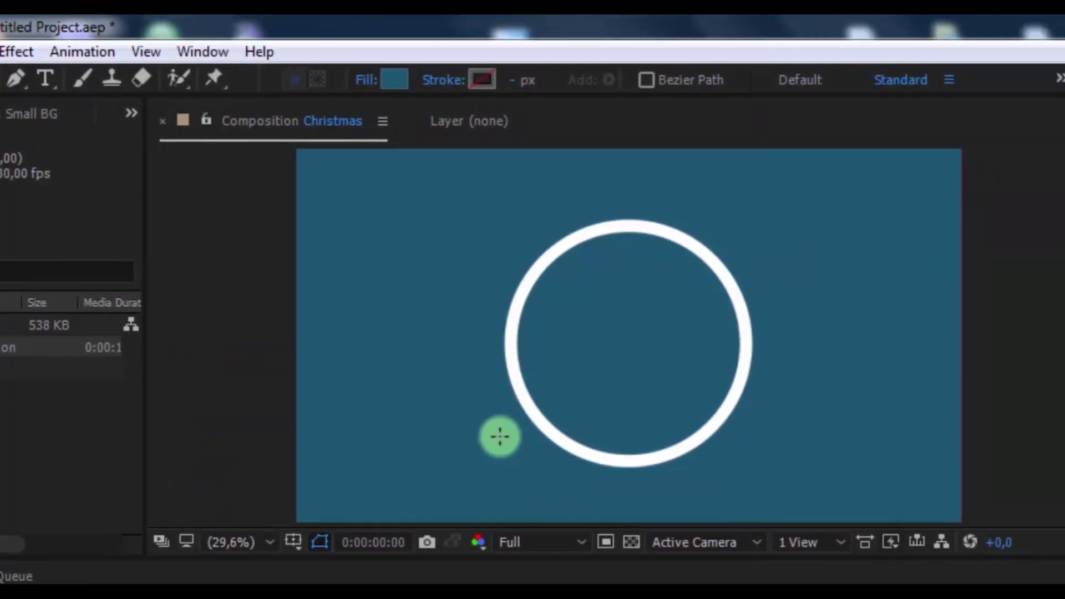
{"action": "left_click_drag", "start_coordinate": [641, 422], "coordinate": [938, 494]}
{"action": "left_click_drag", "start_coordinate": [715, 495], "coordinate": [799, 496]}
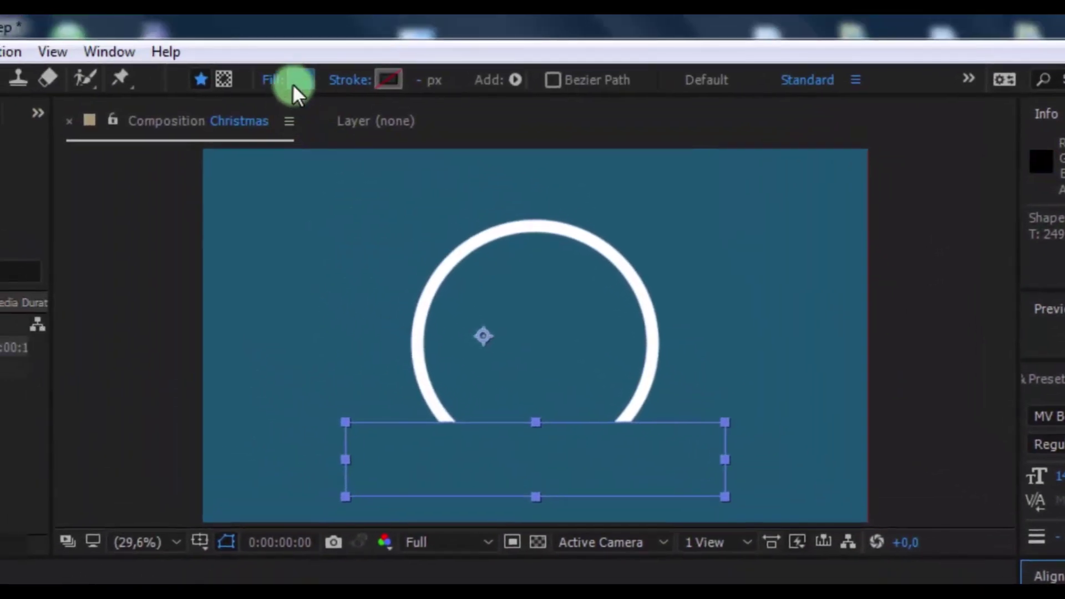
{"action": "left_click", "coordinate": [166, 0]}
{"action": "type", "text": "ffffff"}
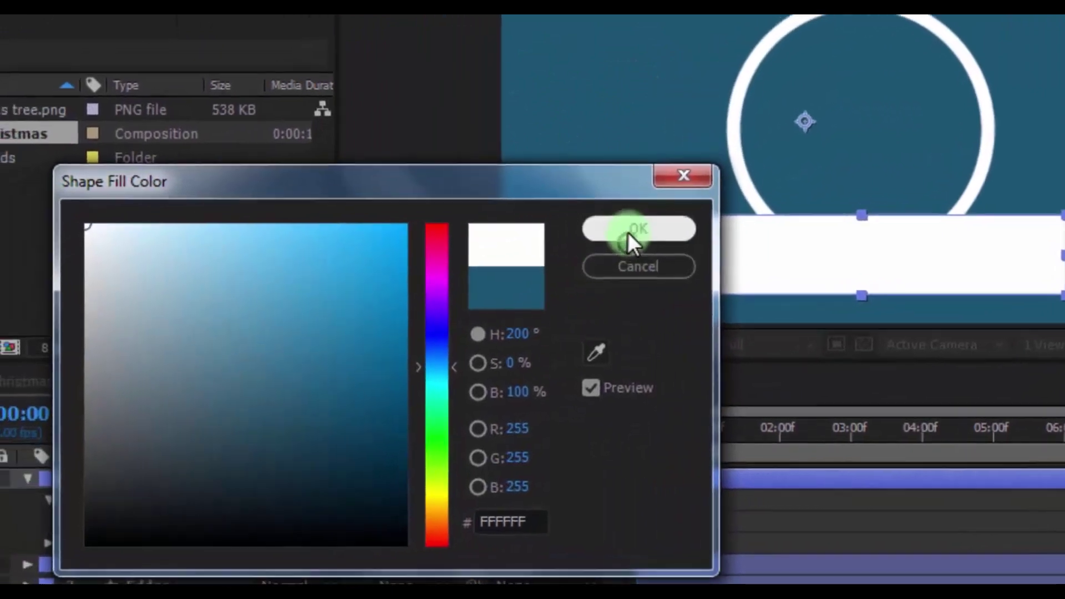
{"action": "left_click", "coordinate": [487, 302]}
Rename the rectangle layer Down and move it lower, to about 811.3, 573.0
{"action": "left_click", "coordinate": [247, 483]}
{"action": "key", "text": "Return"}
{"action": "type", "text": "Down"}
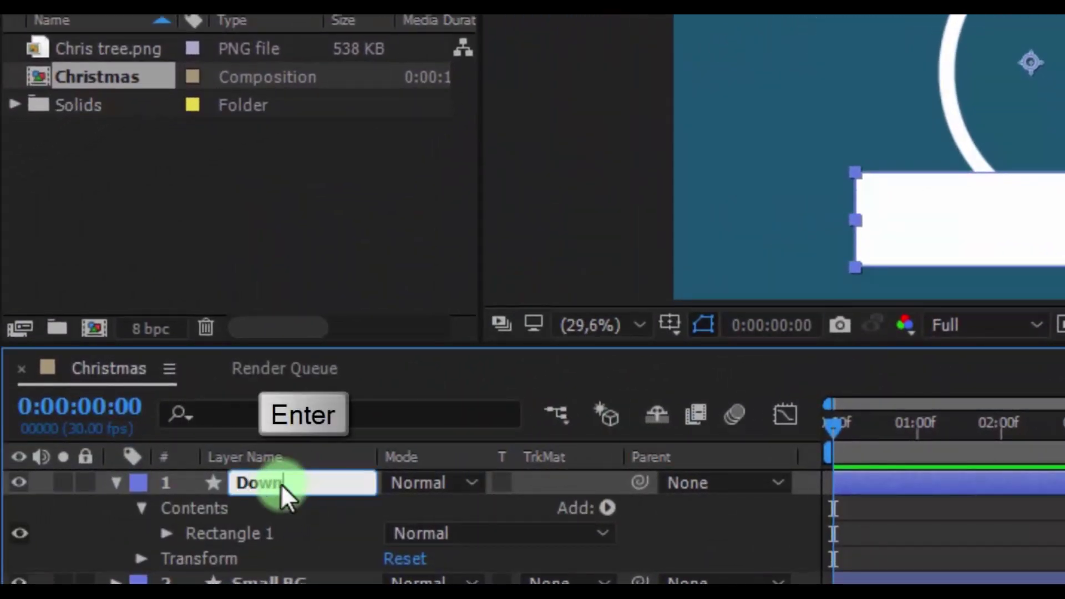
{"action": "key", "text": "Return"}
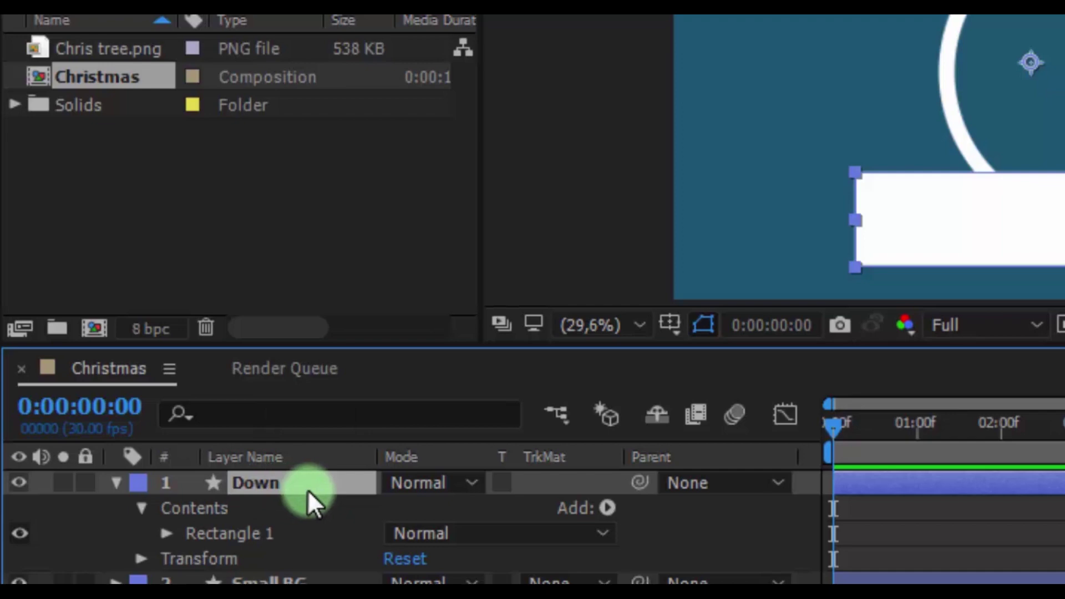
{"action": "key", "text": "p"}
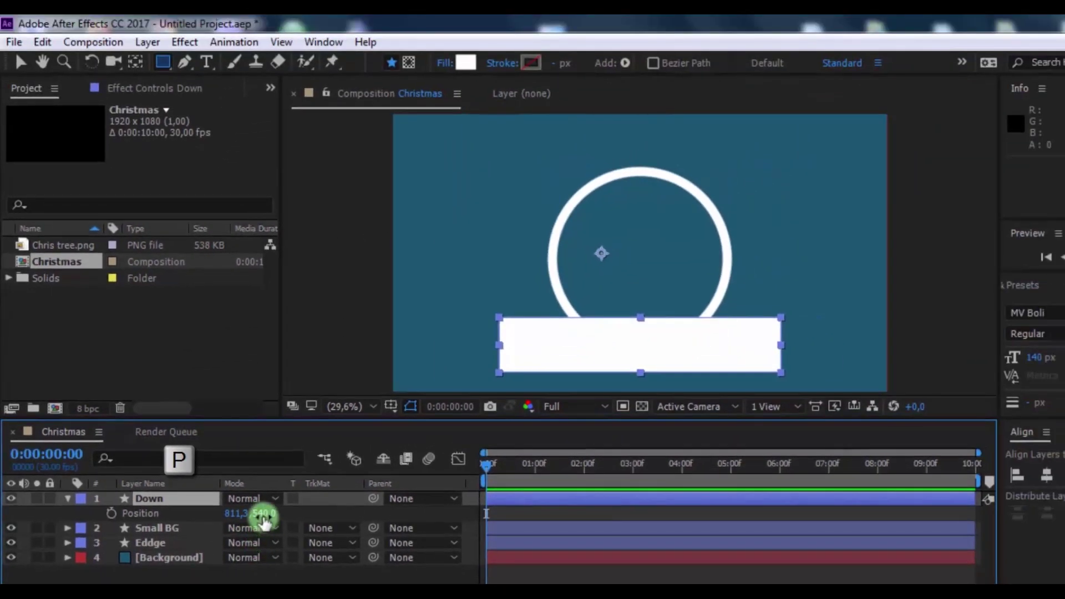
{"action": "left_click_drag", "start_coordinate": [262, 518], "coordinate": [301, 503]}
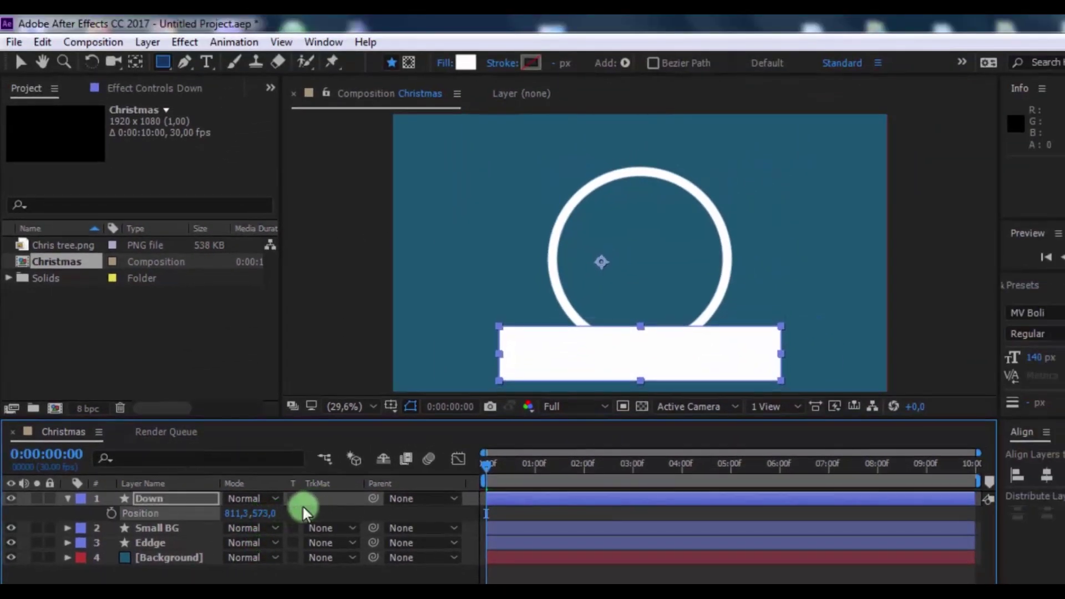
Select Down, Small BG and Eddge and nudge them down together one step
{"action": "left_click", "coordinate": [76, 510]}
{"action": "left_click", "coordinate": [66, 502]}
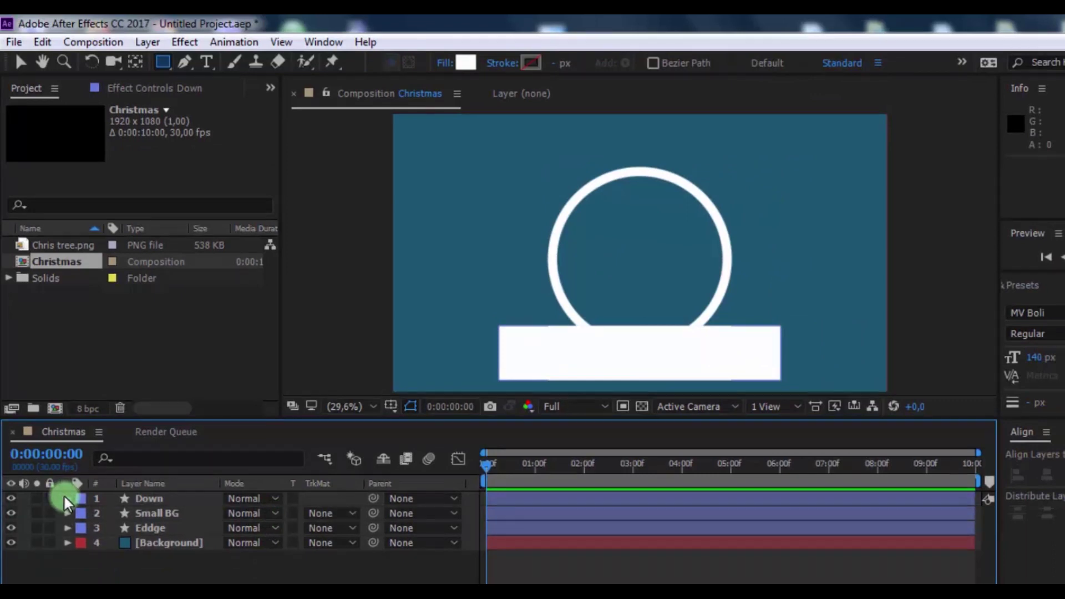
{"action": "left_click", "coordinate": [100, 515]}
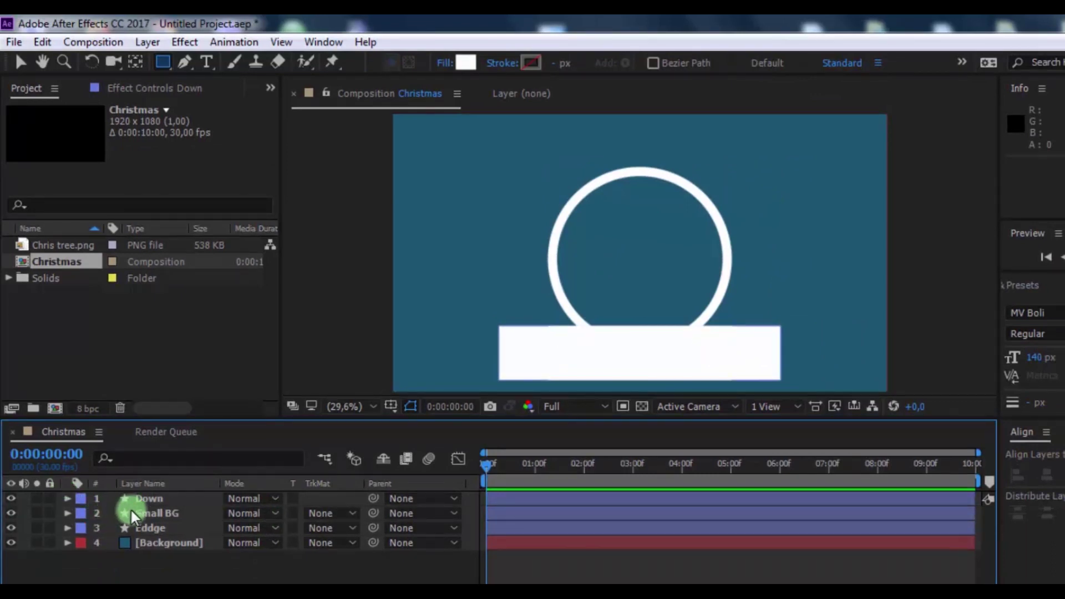
{"action": "left_click", "coordinate": [147, 499]}
{"action": "left_click", "coordinate": [150, 524], "text": "shift"}
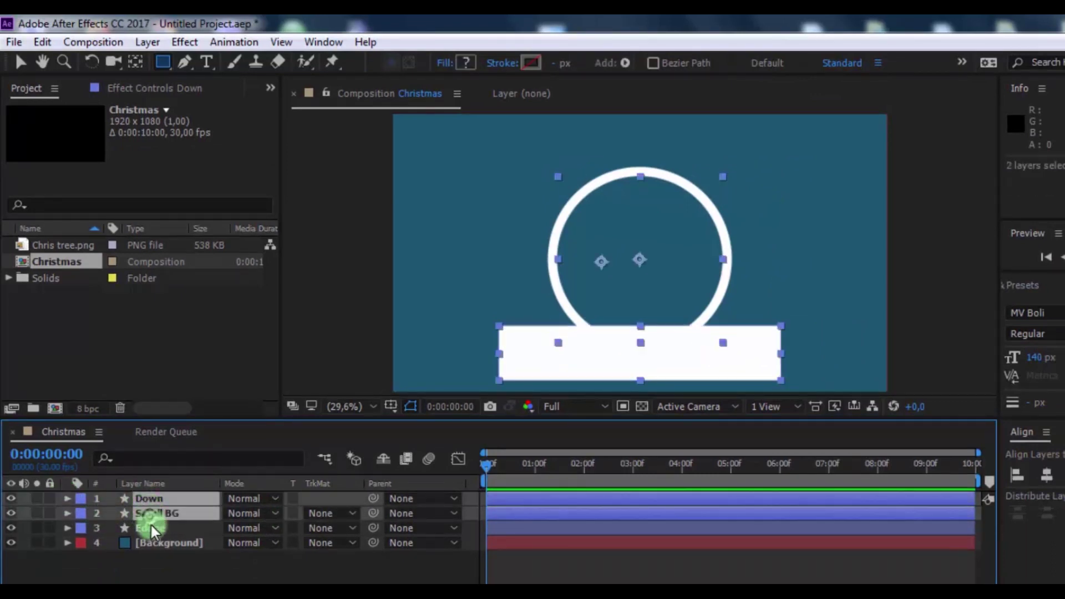
{"action": "key", "text": "Down"}
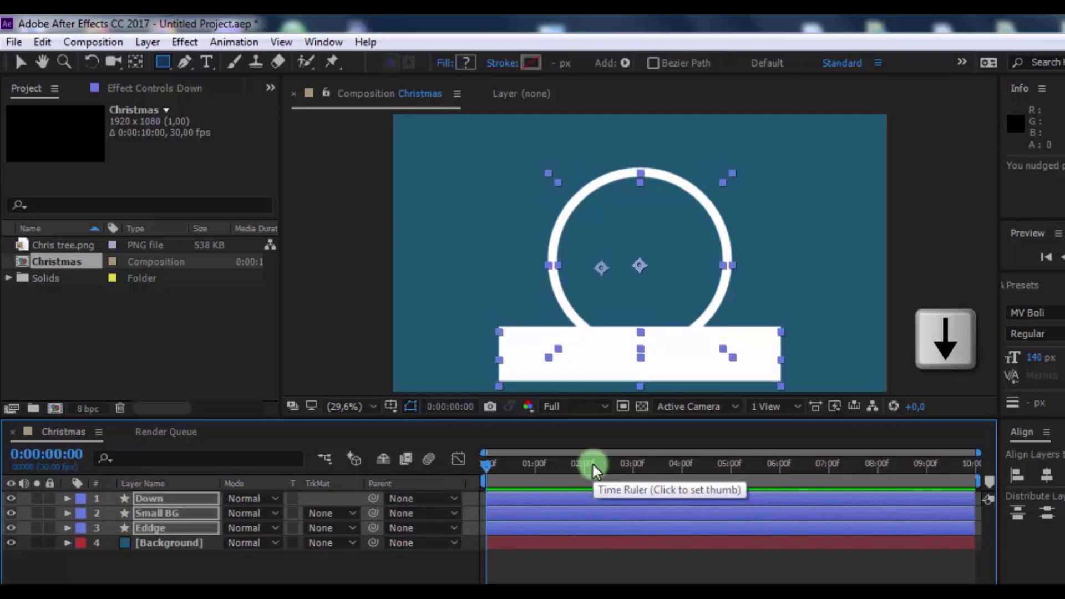
{"action": "key", "text": "Down"}
{"action": "key", "text": "ctrl+z"}
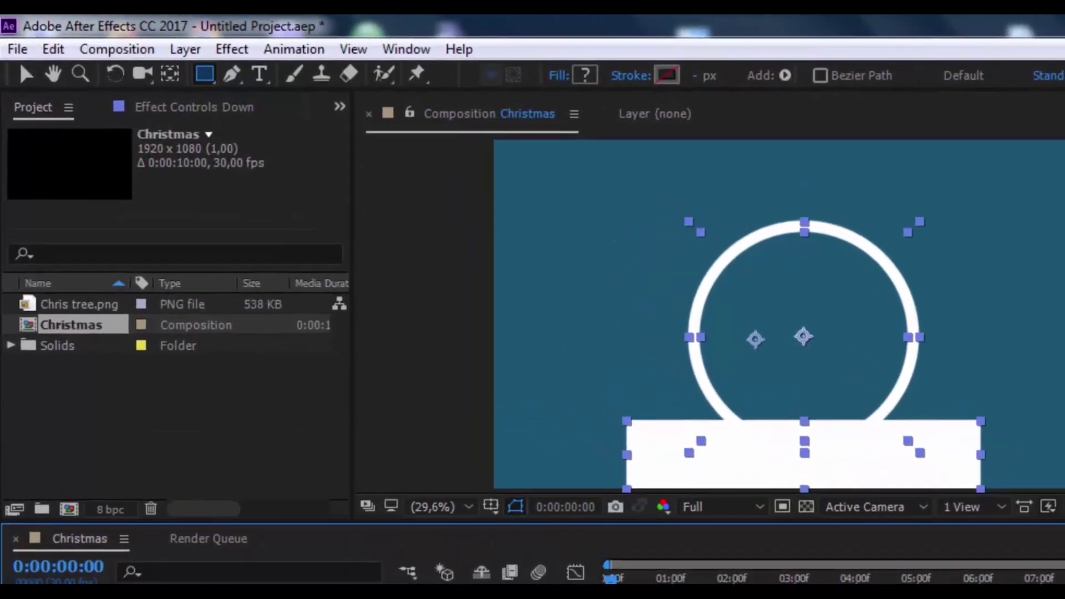
{"action": "key", "text": "ctrl+shift+a"}
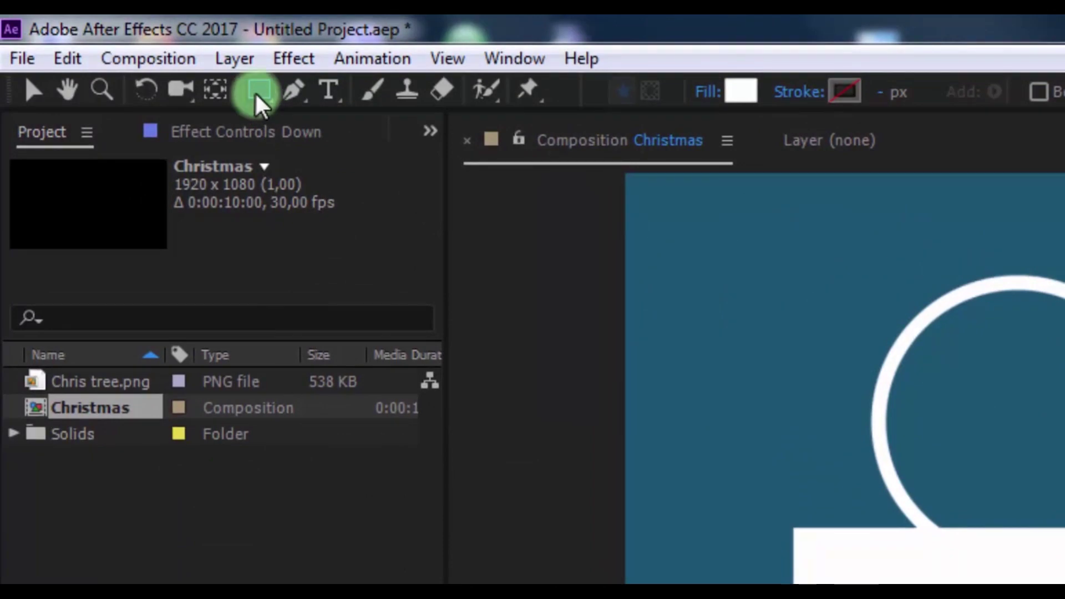
Draw a rectangle left of the base, fill it background blue 1D5673, and centre its anchor point
{"action": "left_click", "coordinate": [258, 95]}
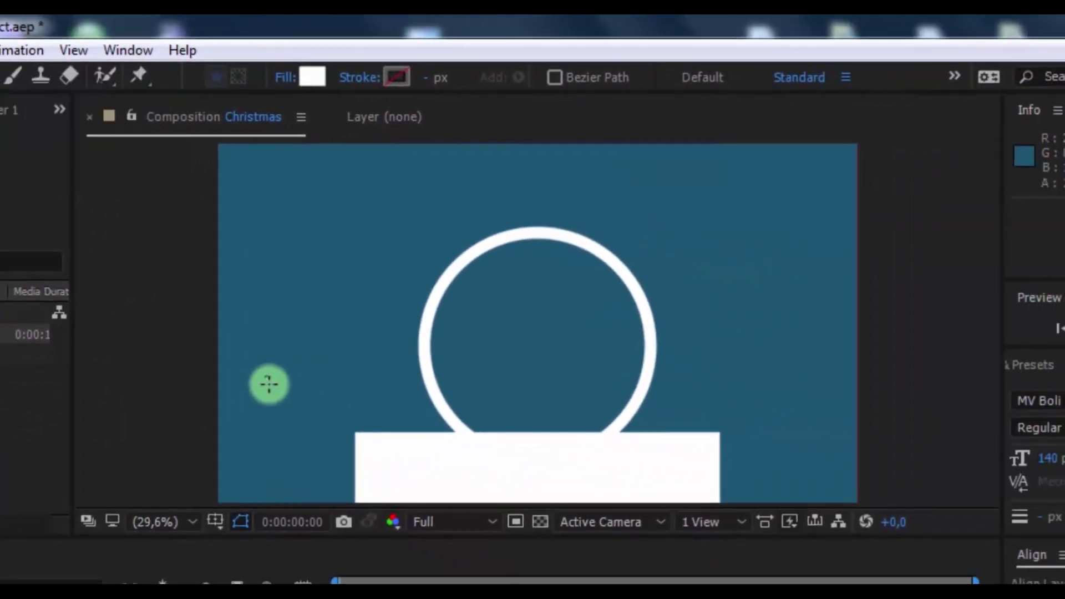
{"action": "left_click_drag", "start_coordinate": [687, 463], "coordinate": [726, 502]}
{"action": "left_click_drag", "start_coordinate": [324, 432], "coordinate": [407, 507]}
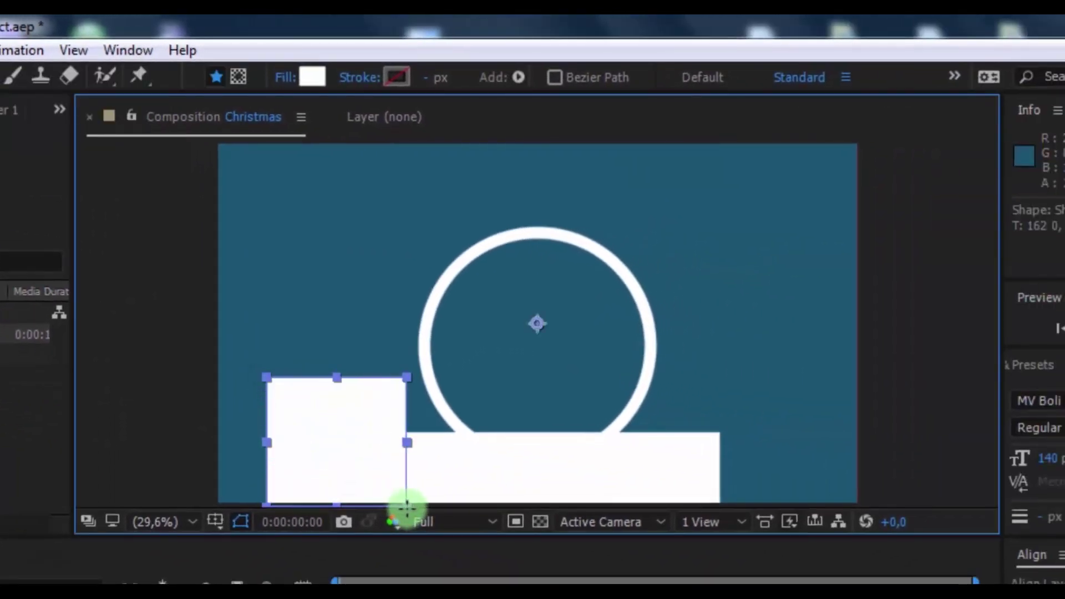
{"action": "left_click", "coordinate": [310, 77]}
{"action": "left_click", "coordinate": [303, 529]}
{"action": "left_click", "coordinate": [289, 318]}
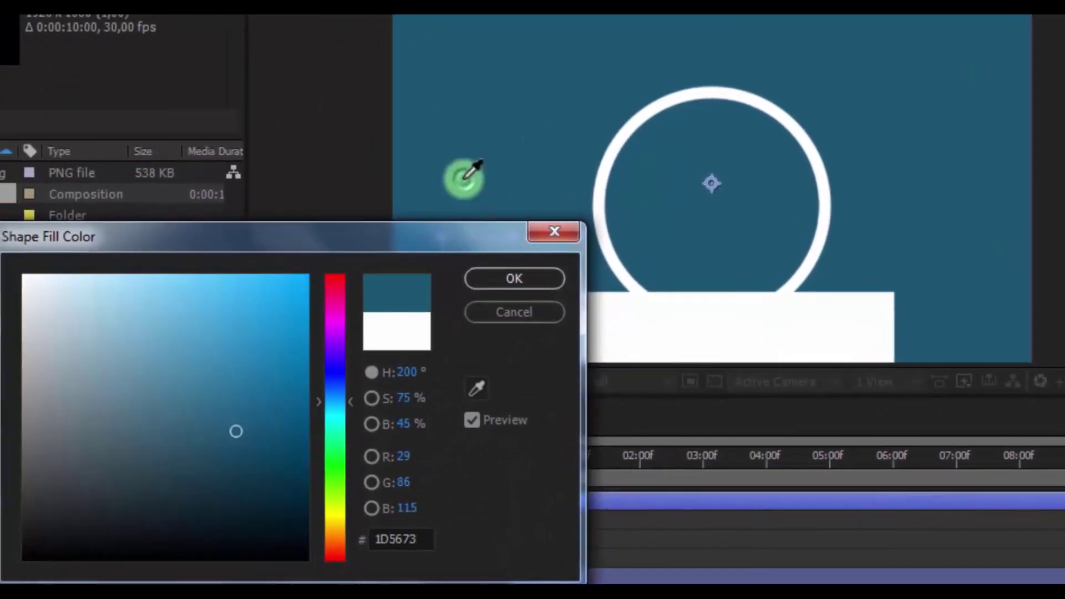
{"action": "left_click", "coordinate": [512, 282]}
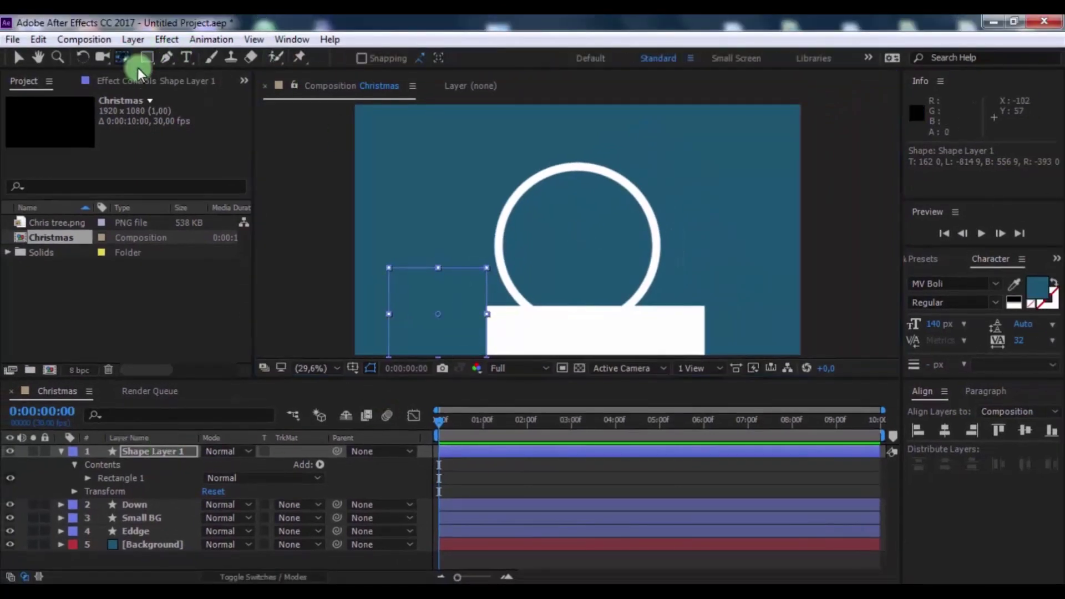
{"action": "left_click", "coordinate": [123, 58]}
{"action": "left_click_drag", "start_coordinate": [577, 244], "coordinate": [438, 313]}
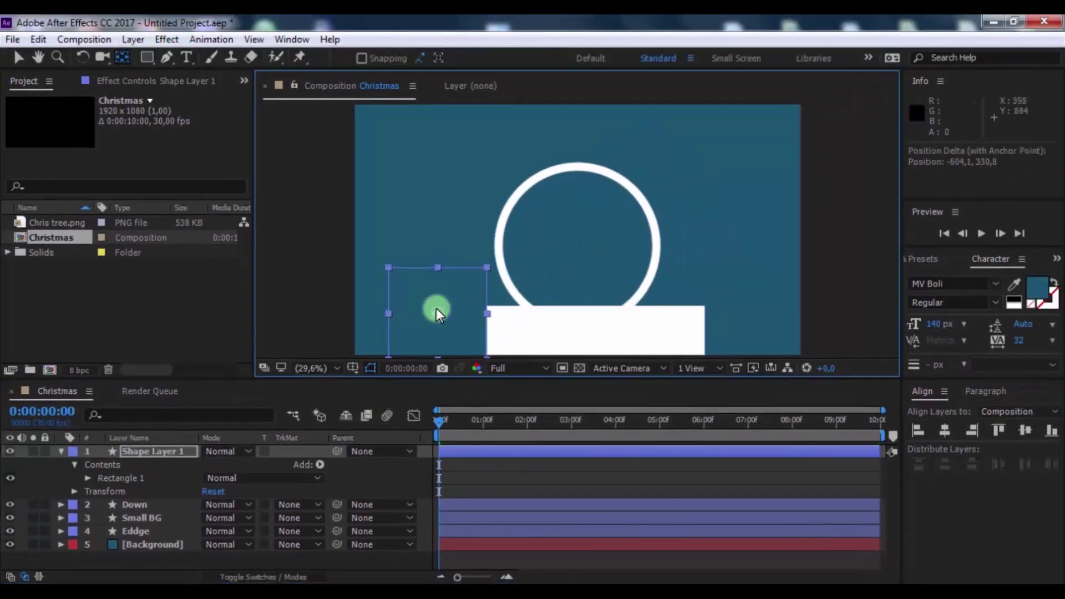
Rotate the blue rectangle 14° and move it slightly left against the base
{"action": "left_click", "coordinate": [19, 58]}
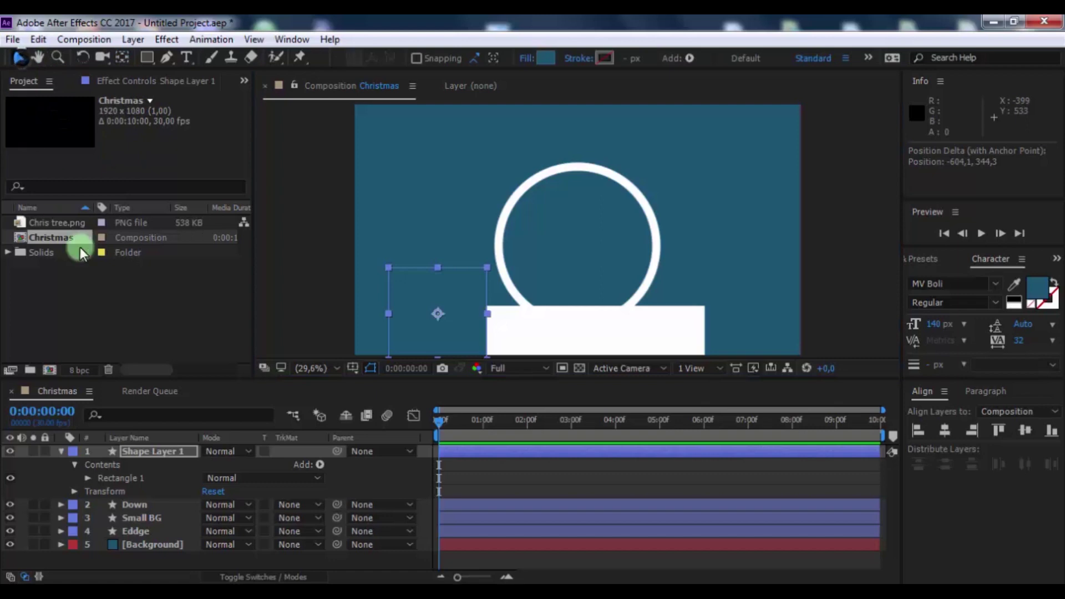
{"action": "key", "text": "r"}
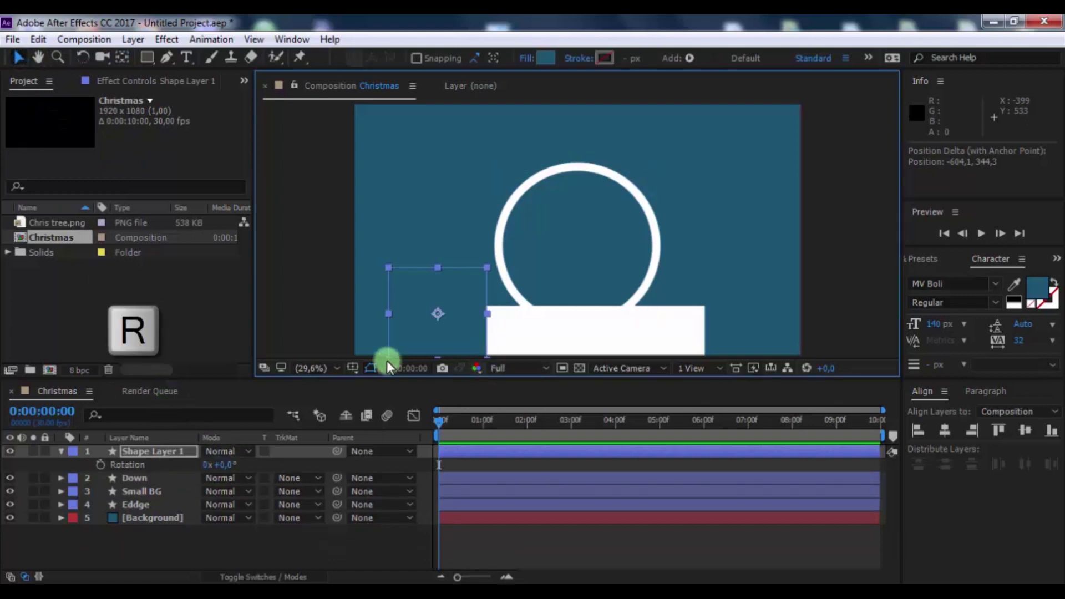
{"action": "left_click_drag", "start_coordinate": [225, 464], "coordinate": [229, 462]}
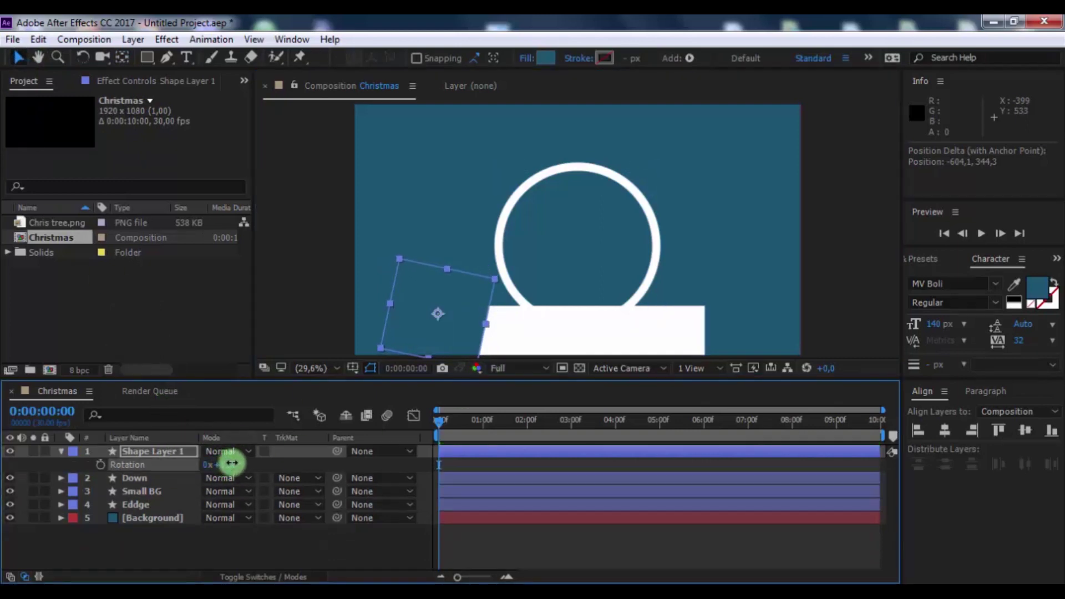
{"action": "left_click", "coordinate": [259, 471]}
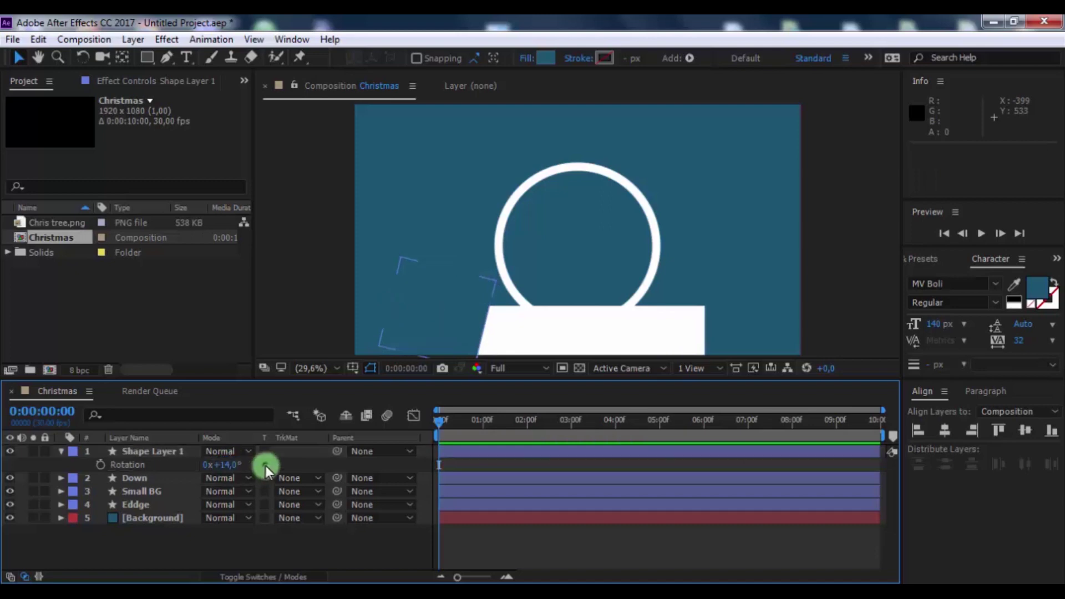
{"action": "left_click", "coordinate": [409, 375]}
{"action": "mouse_move", "coordinate": [457, 333]}
{"action": "left_mouse_down"}
{"action": "mouse_move", "coordinate": [393, 333]}
{"action": "mouse_move", "coordinate": [437, 333]}
{"action": "mouse_move", "coordinate": [453, 346]}
{"action": "left_mouse_up"}
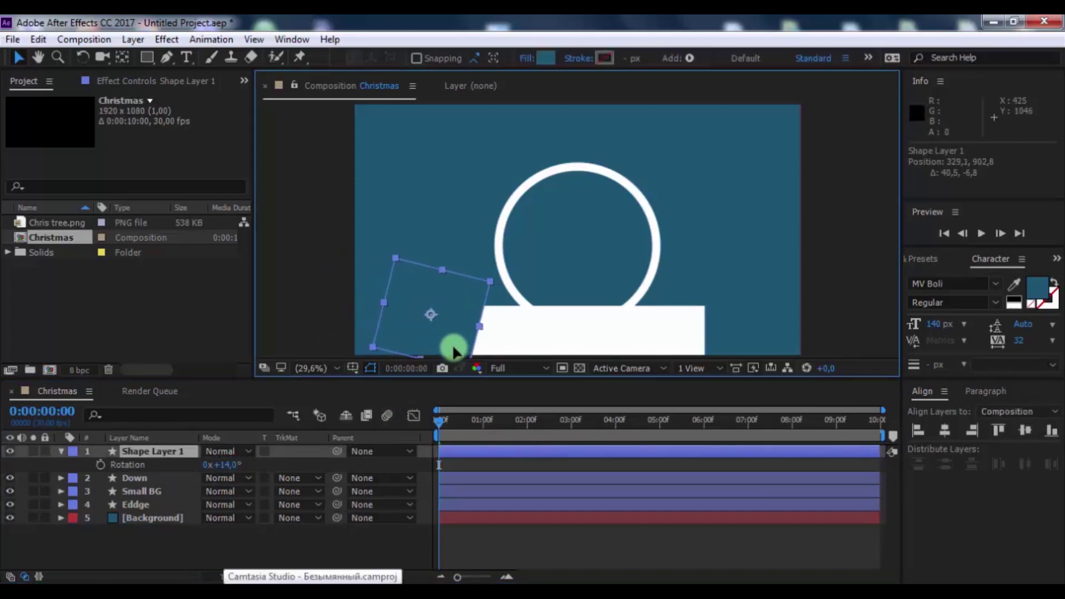
Rename the rectangle layer Left and duplicate it
{"action": "left_click", "coordinate": [162, 455]}
{"action": "key", "text": "Return"}
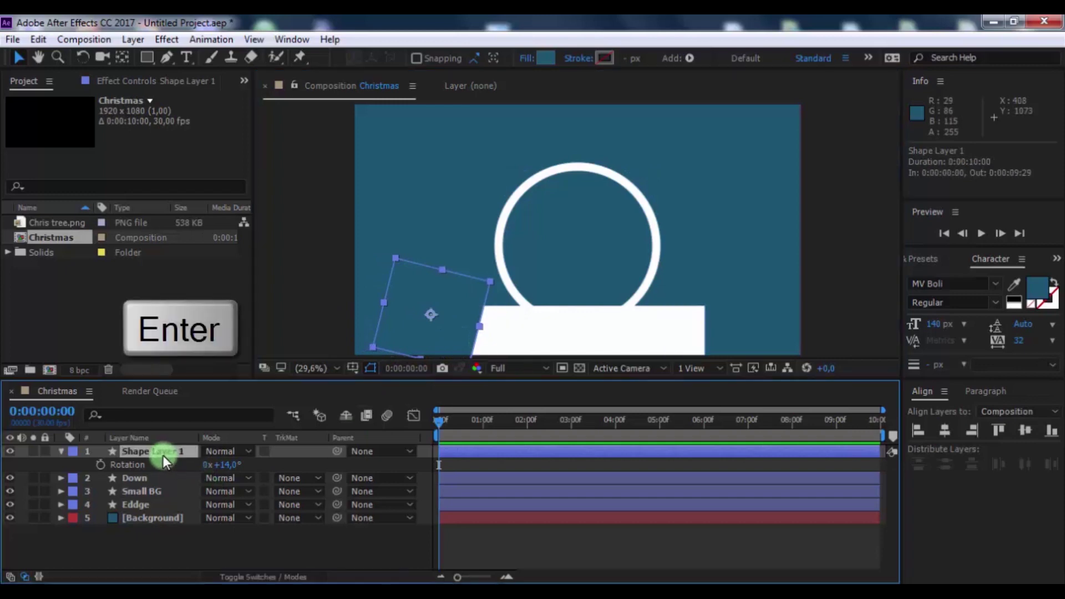
{"action": "type", "text": "Left"}
{"action": "key", "text": "Return"}
{"action": "key", "text": "ctrl+d"}
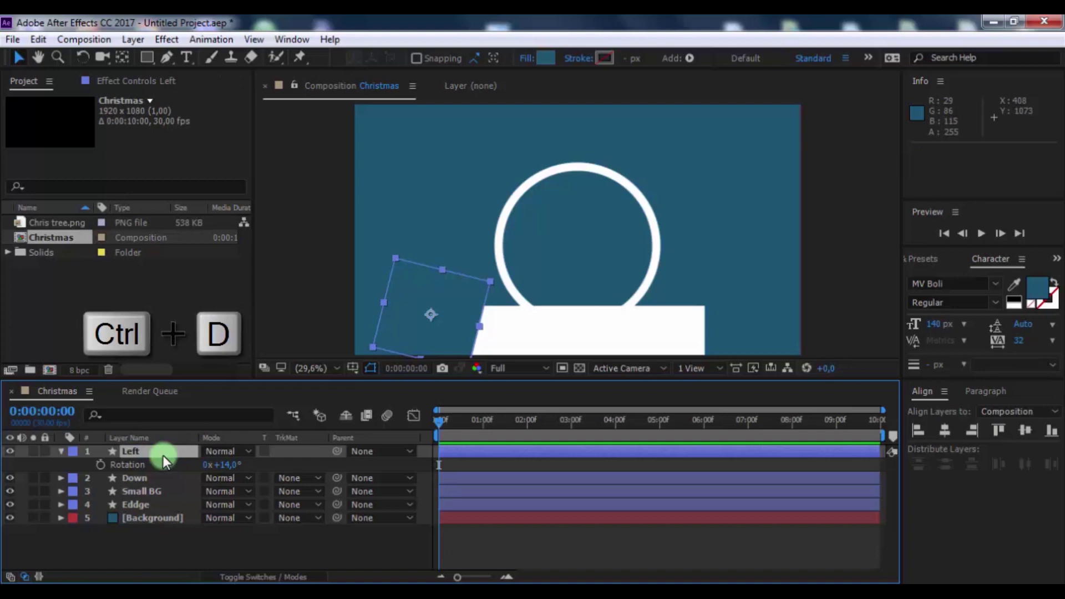
Rotate the Left 2 copy to -14° and move it to the base's right side
{"action": "left_click", "coordinate": [235, 478]}
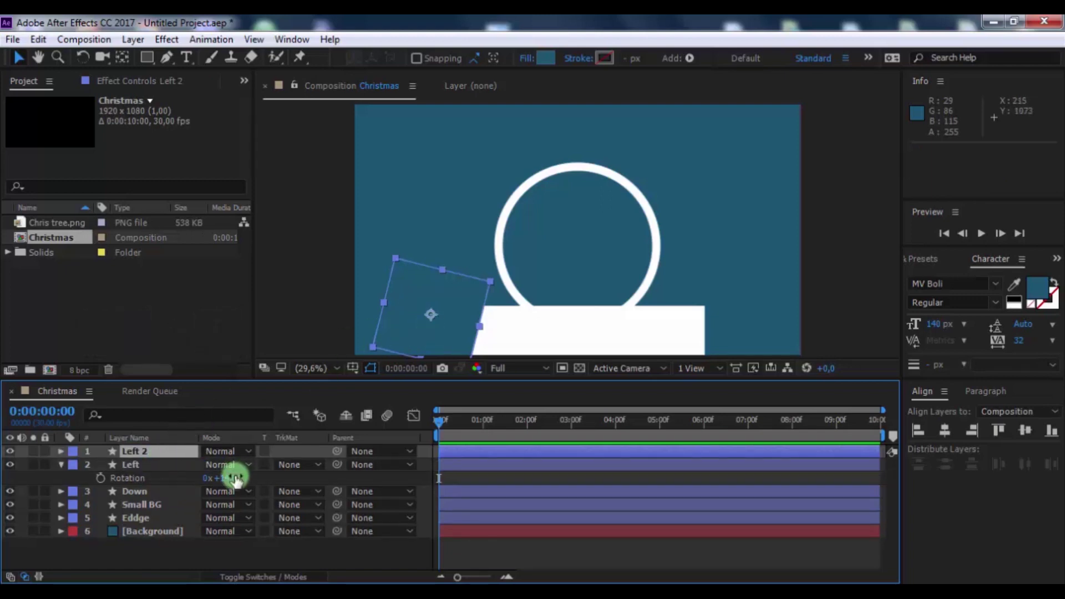
{"action": "key", "text": "r"}
{"action": "left_click", "coordinate": [238, 464]}
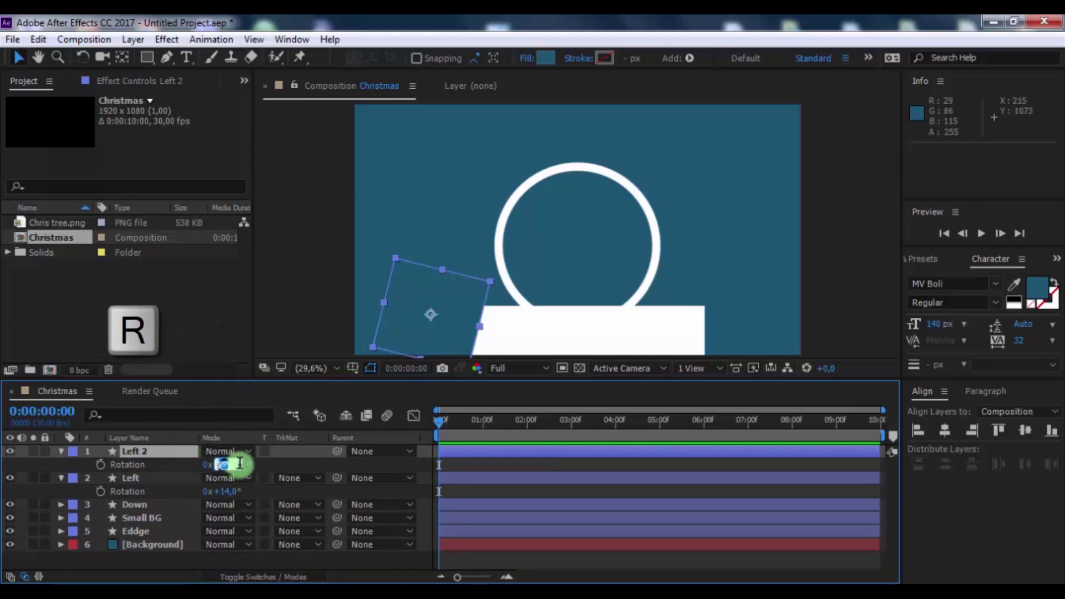
{"action": "type", "text": "-14"}
{"action": "key", "text": "Return"}
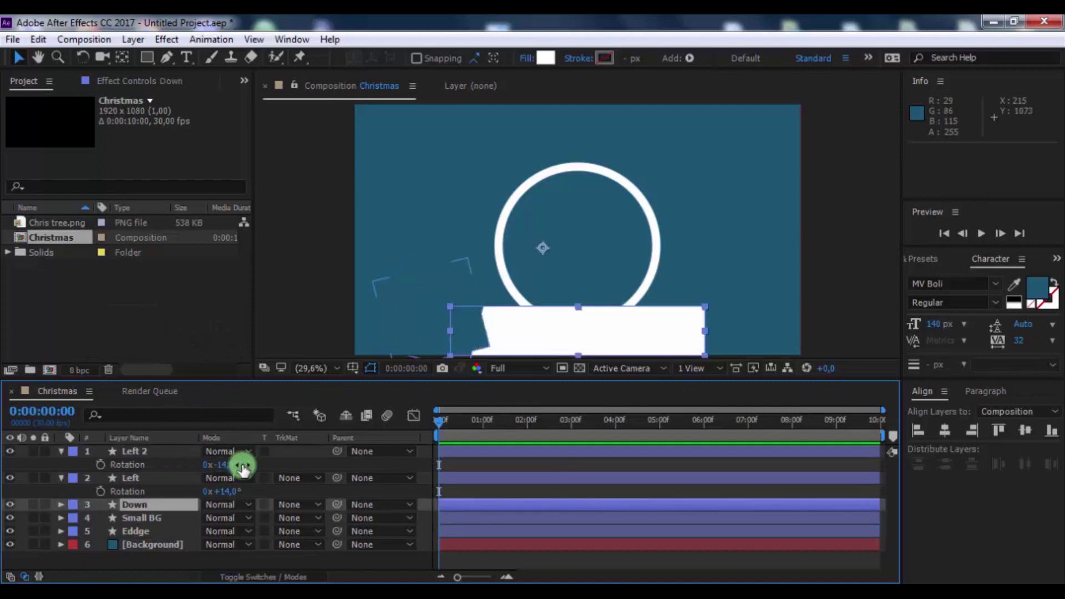
{"action": "left_click_drag", "start_coordinate": [417, 308], "coordinate": [711, 327]}
{"action": "left_click", "coordinate": [614, 488]}
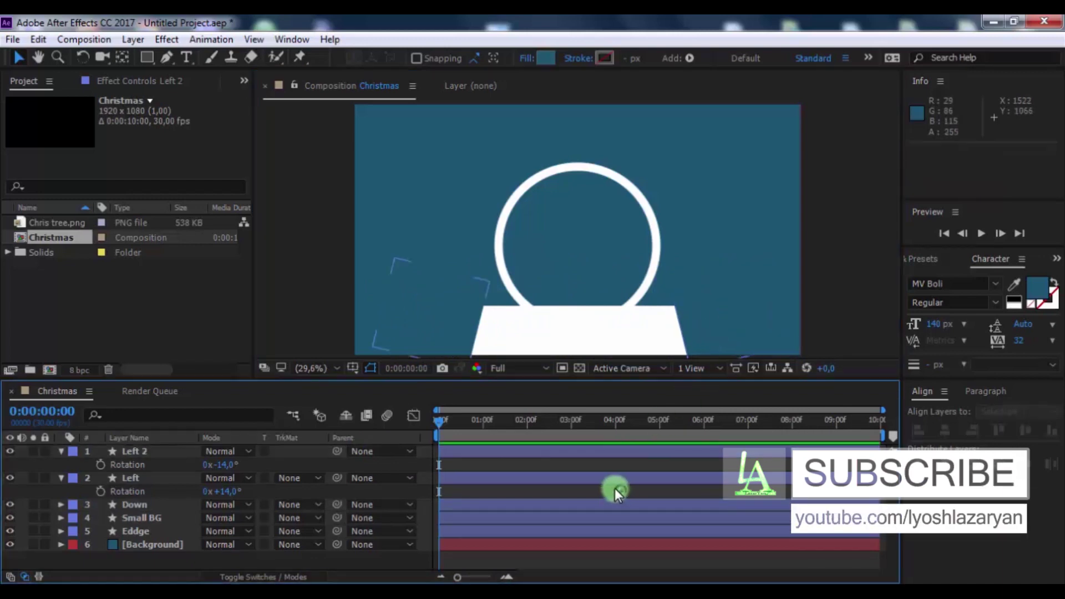
Rename Left 2 to Right and collapse the Right and Left layers
{"action": "left_click", "coordinate": [175, 453]}
{"action": "key", "text": "Return"}
{"action": "type", "text": "Right"}
{"action": "key", "text": "Return"}
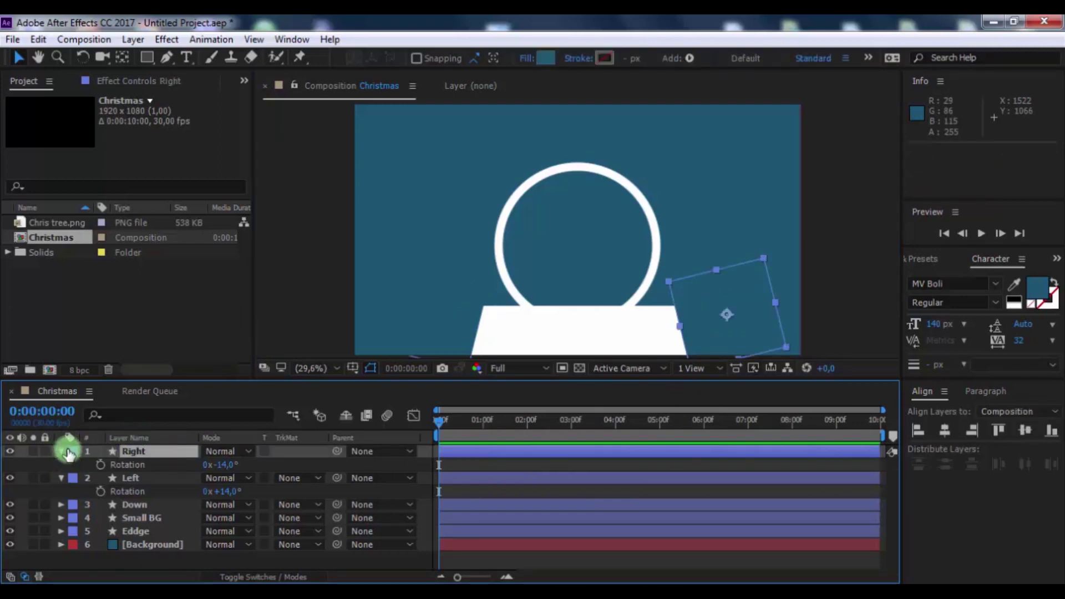
{"action": "left_click", "coordinate": [65, 452]}
{"action": "left_click", "coordinate": [61, 463]}
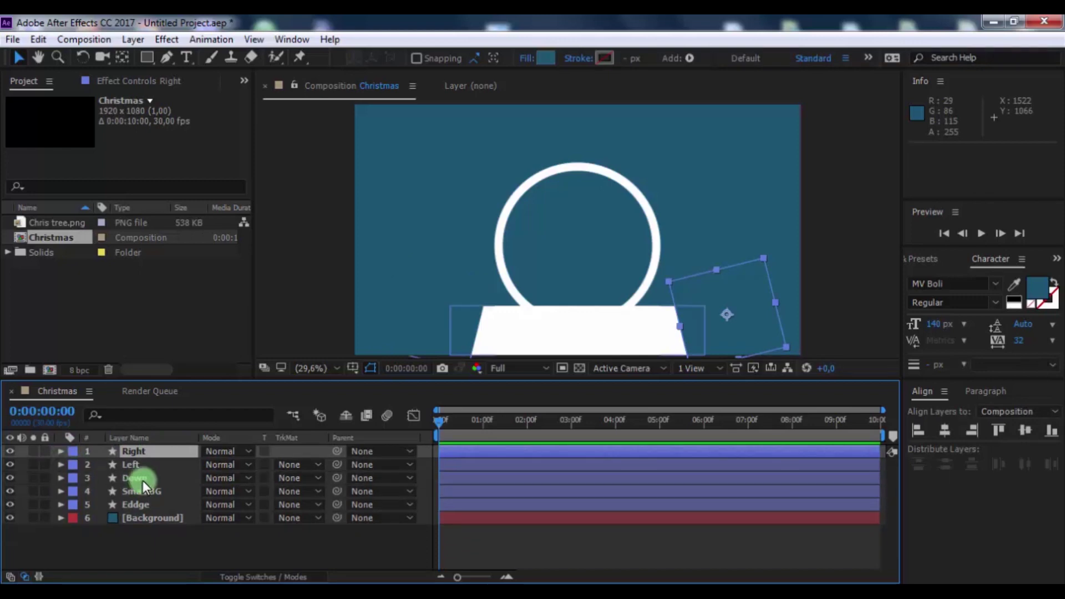
Pre-compose the Right, Left and Down layers into a composition named Down
{"action": "left_click", "coordinate": [143, 480], "text": "shift"}
{"action": "right_click", "coordinate": [143, 480]}
{"action": "left_click", "coordinate": [191, 493]}
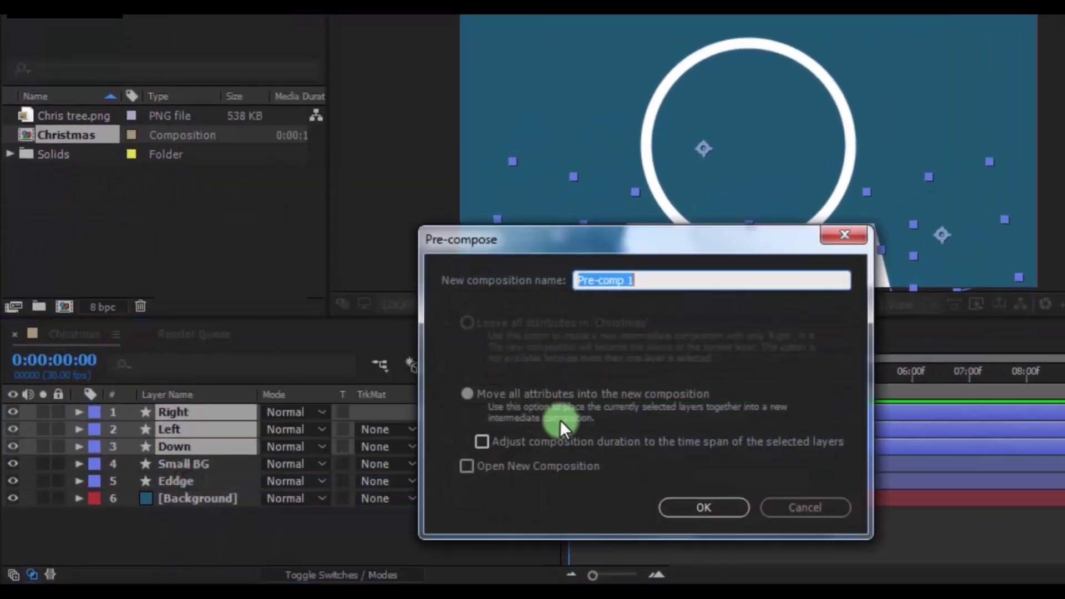
{"action": "type", "text": "Down"}
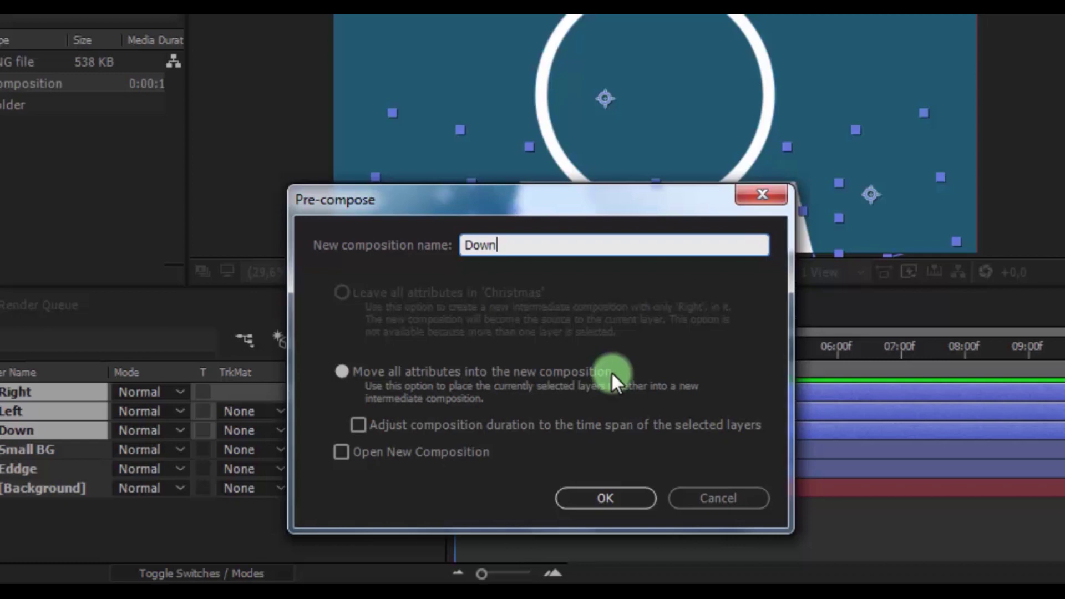
{"action": "key", "text": "Return"}
{"action": "left_click", "coordinate": [114, 520]}
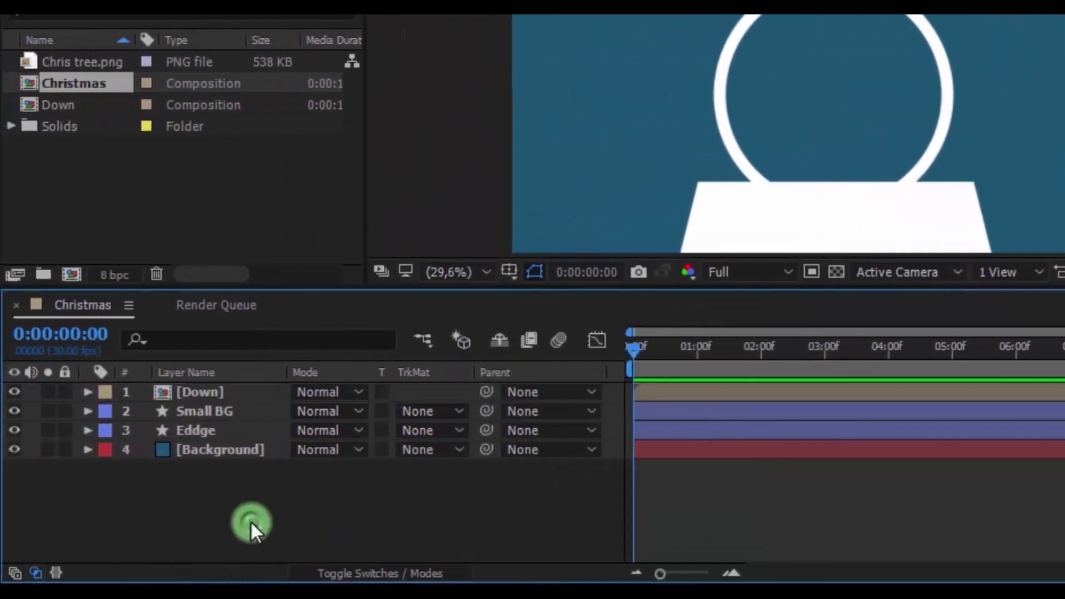
Create a 1920×1080 solid named 'Particles' at the top of the Christmas composition
{"action": "right_click", "coordinate": [250, 521]}
{"action": "mouse_move", "coordinate": [521, 274]}
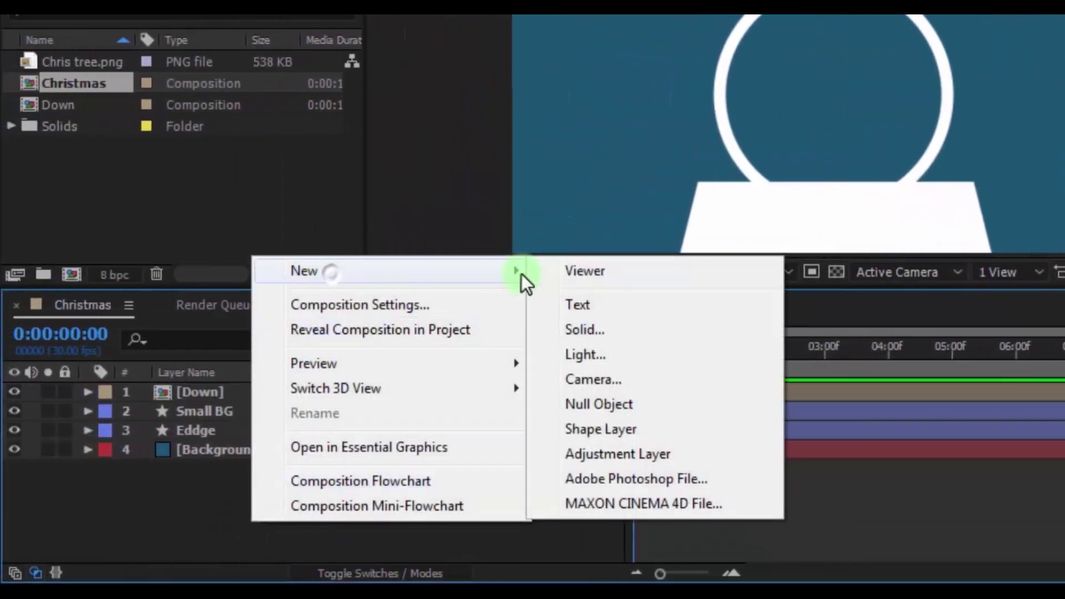
{"action": "left_click", "coordinate": [588, 331]}
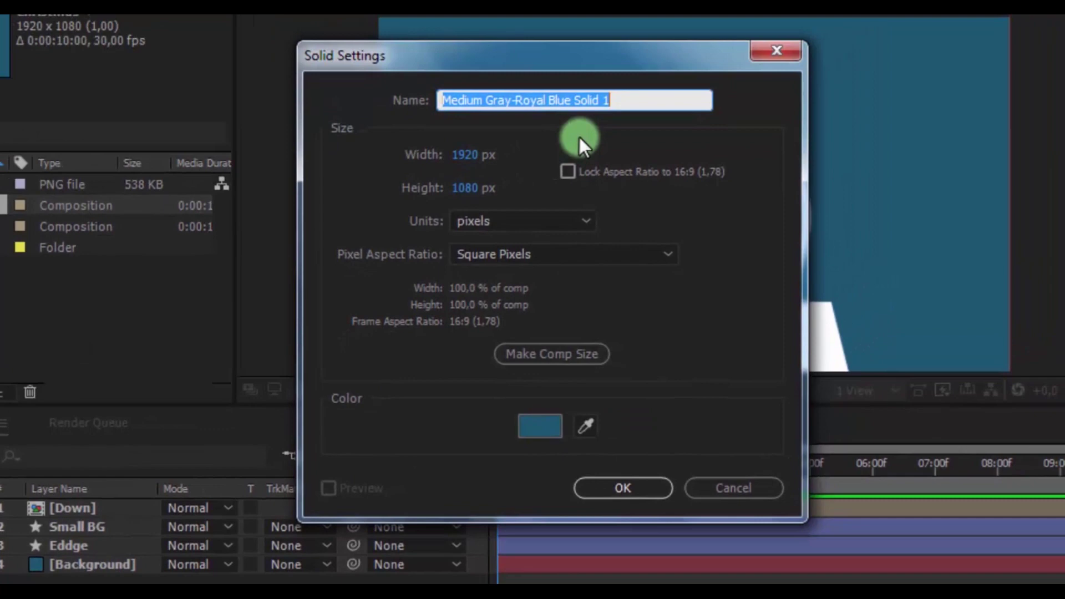
{"action": "type", "text": "Partic"}
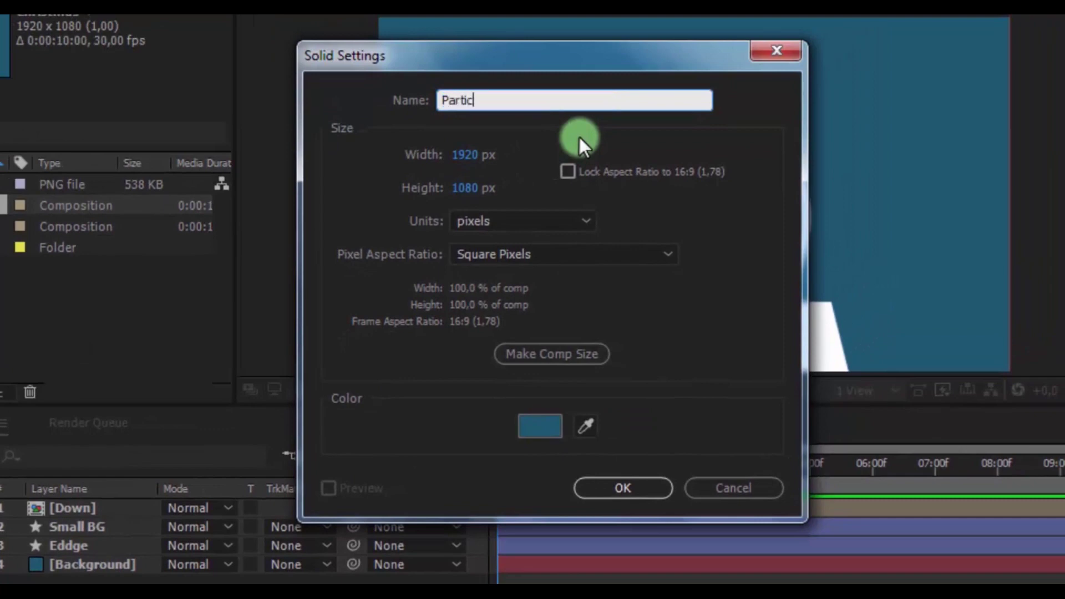
{"action": "type", "text": "les"}
{"action": "left_click", "coordinate": [579, 138]}
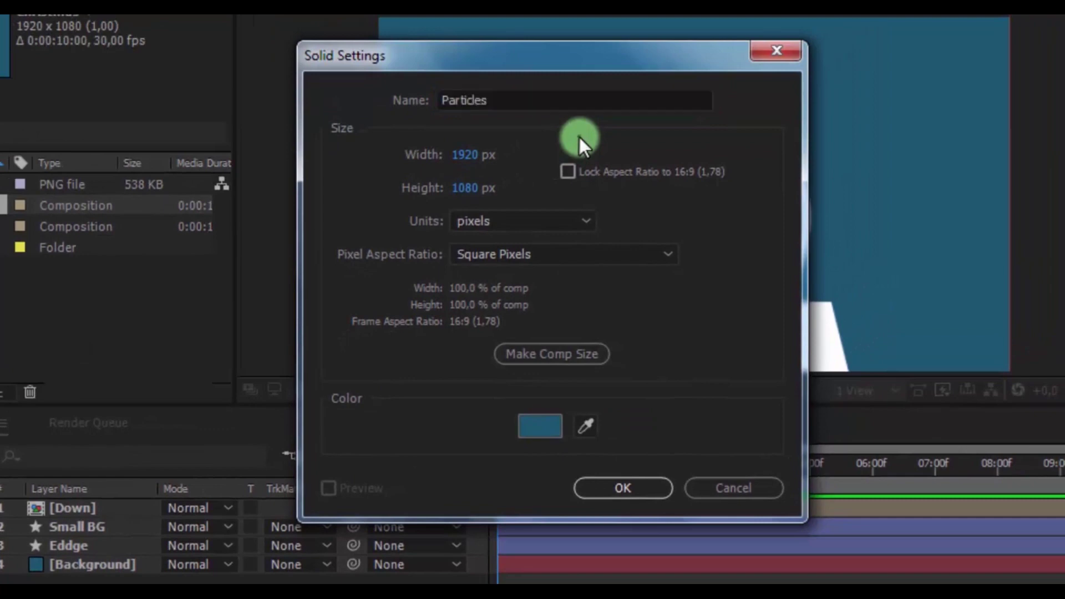
{"action": "left_click", "coordinate": [607, 483]}
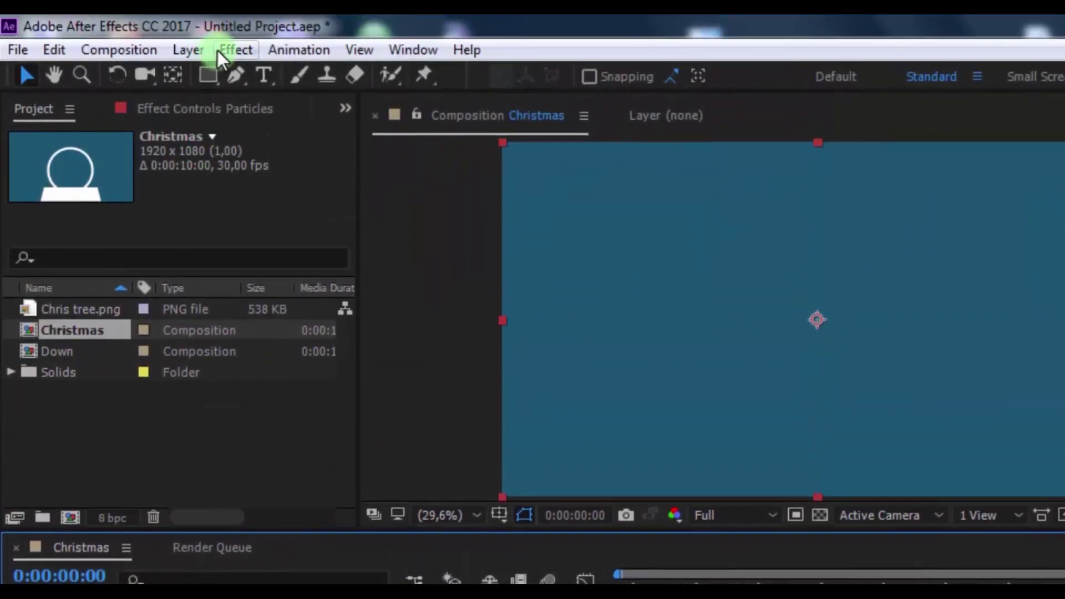
Apply Trapcode Particular to the Particles solid and set the emitter to 80 particles/sec
{"action": "left_click", "coordinate": [222, 49]}
{"action": "mouse_move", "coordinate": [463, 598]}
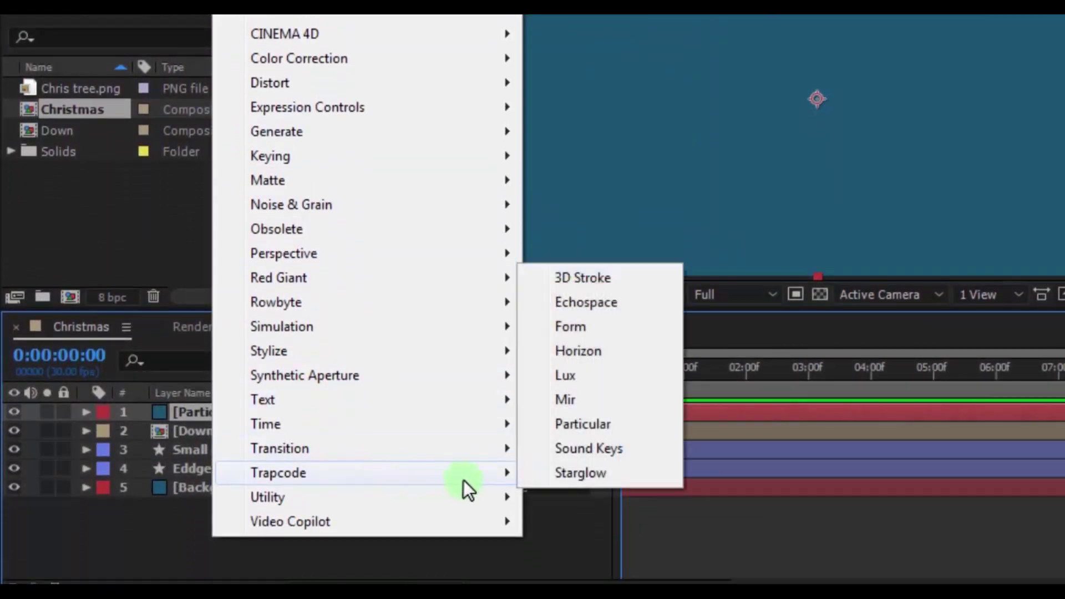
{"action": "left_click", "coordinate": [588, 423]}
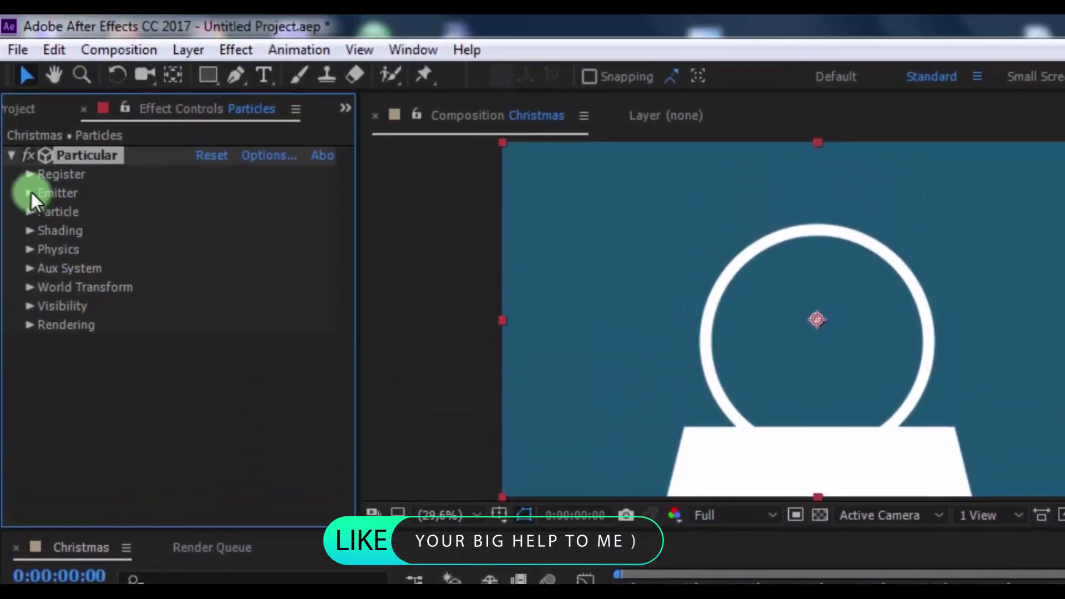
{"action": "left_click", "coordinate": [31, 192]}
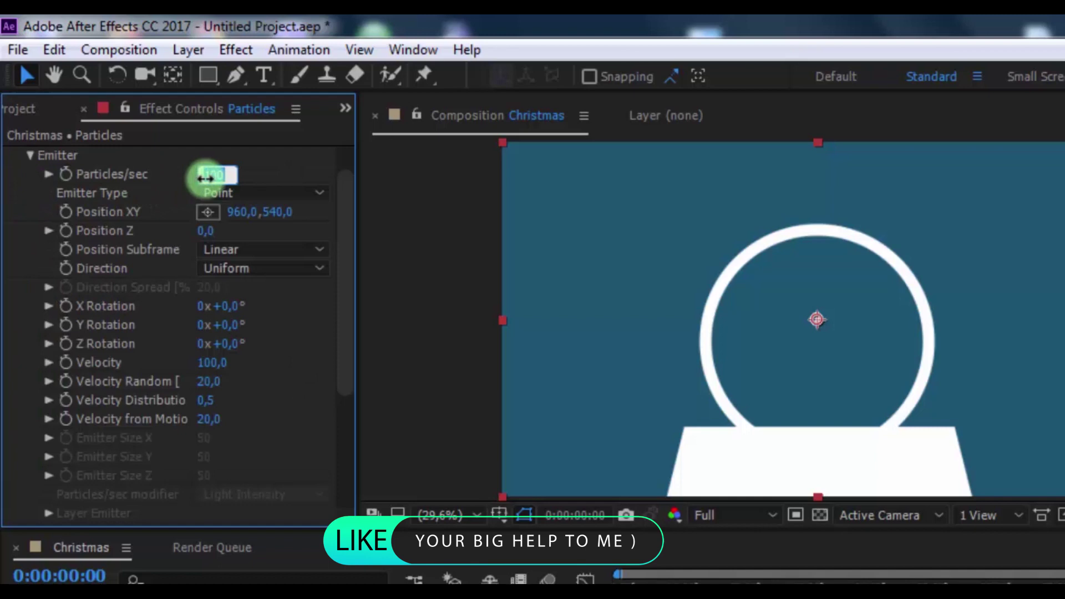
{"action": "type", "text": "80"}
{"action": "key", "text": "Return"}
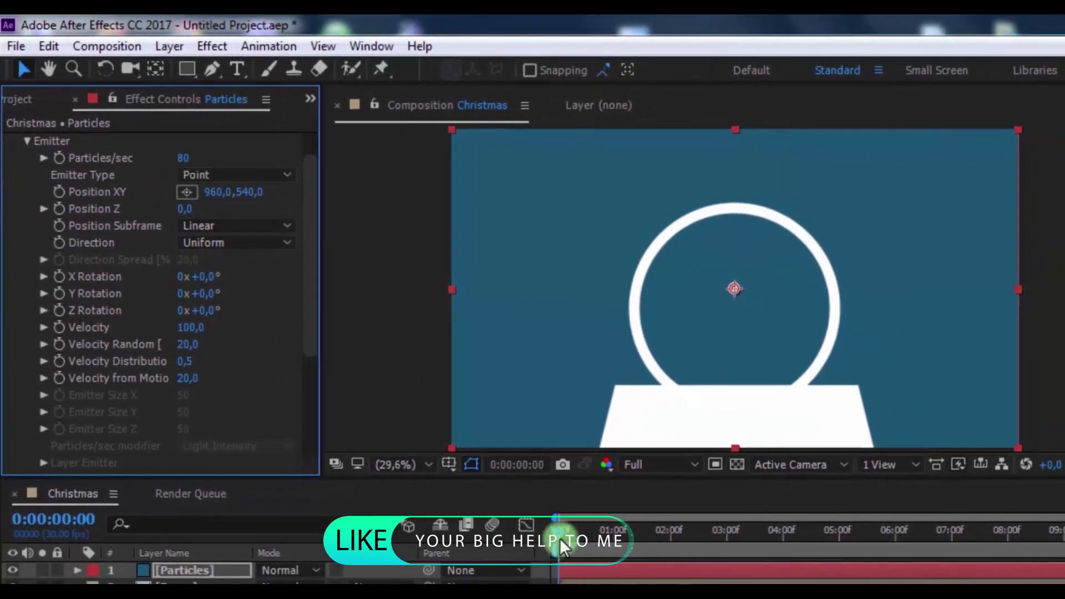
Move the Particular emitter position to the top edge of the frame (961.9, -6.8)
{"action": "left_click_drag", "start_coordinate": [560, 538], "coordinate": [786, 540]}
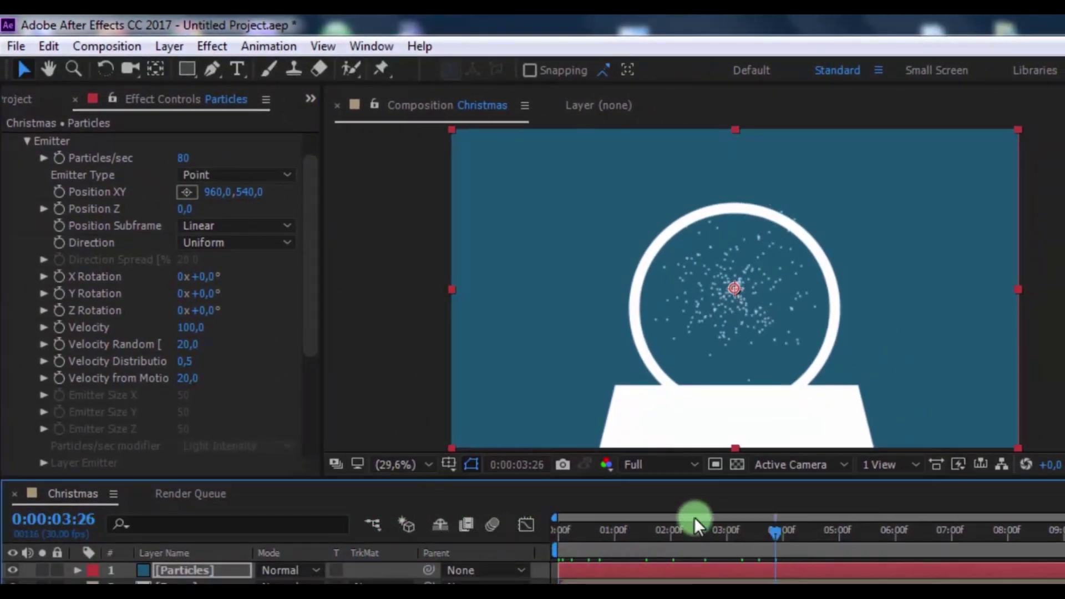
{"action": "left_click", "coordinate": [185, 192]}
{"action": "left_click_drag", "start_coordinate": [539, 197], "coordinate": [735, 128]}
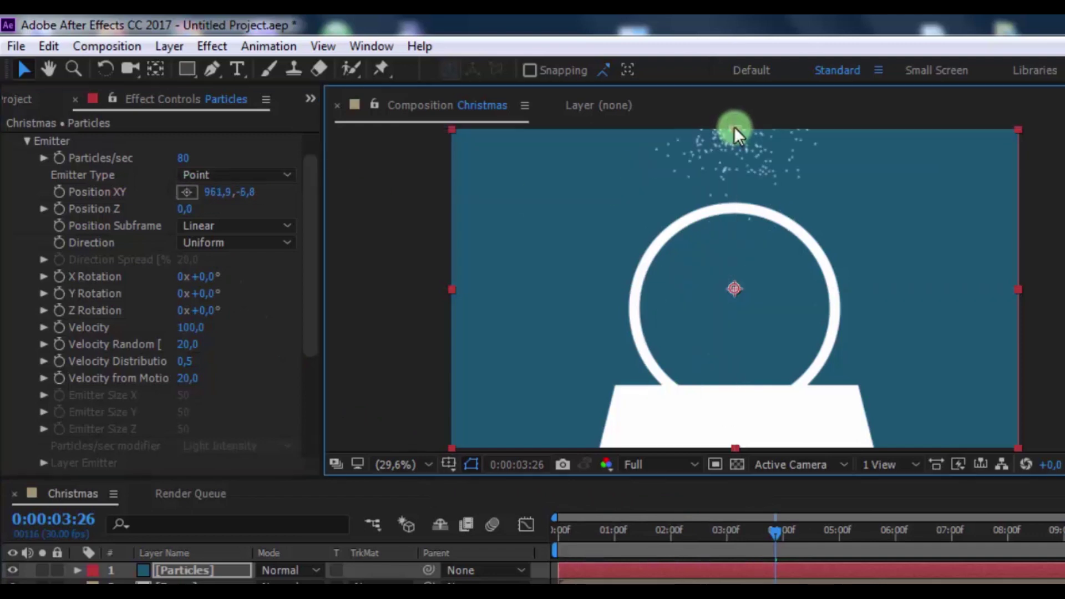
{"action": "left_click", "coordinate": [26, 141]}
Set the particle Life to 7 seconds and Sphere Feather to 20
{"action": "left_click", "coordinate": [25, 193]}
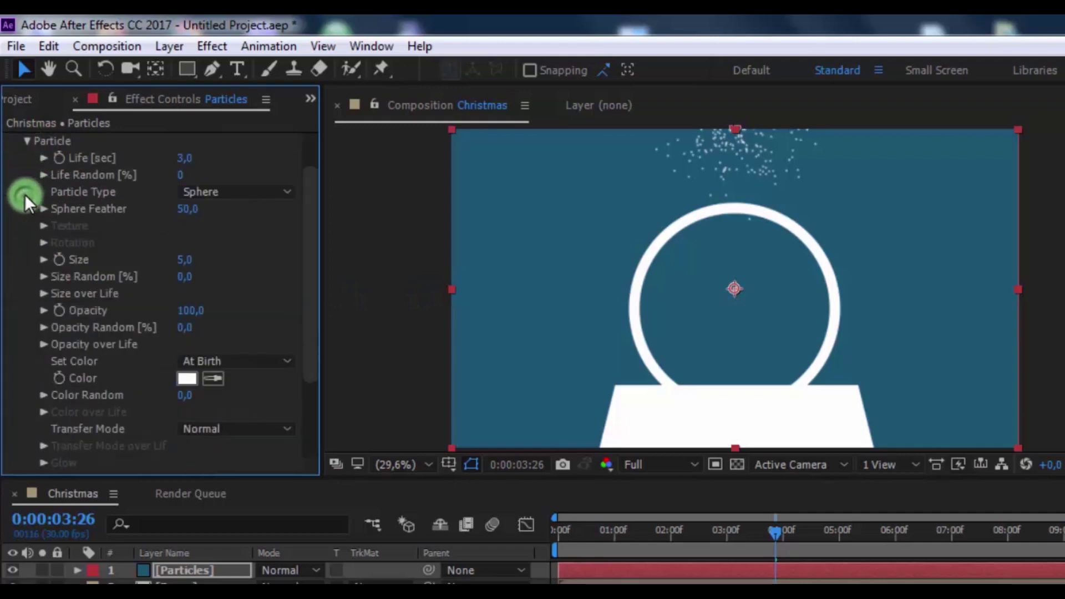
{"action": "left_click", "coordinate": [187, 157]}
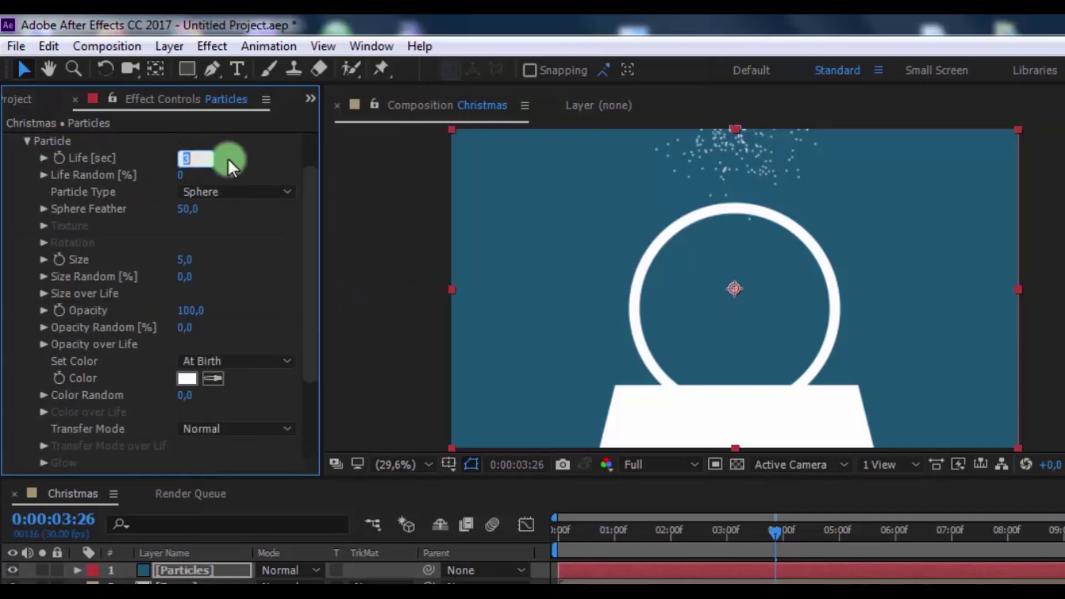
{"action": "type", "text": "7"}
{"action": "key", "text": "Return"}
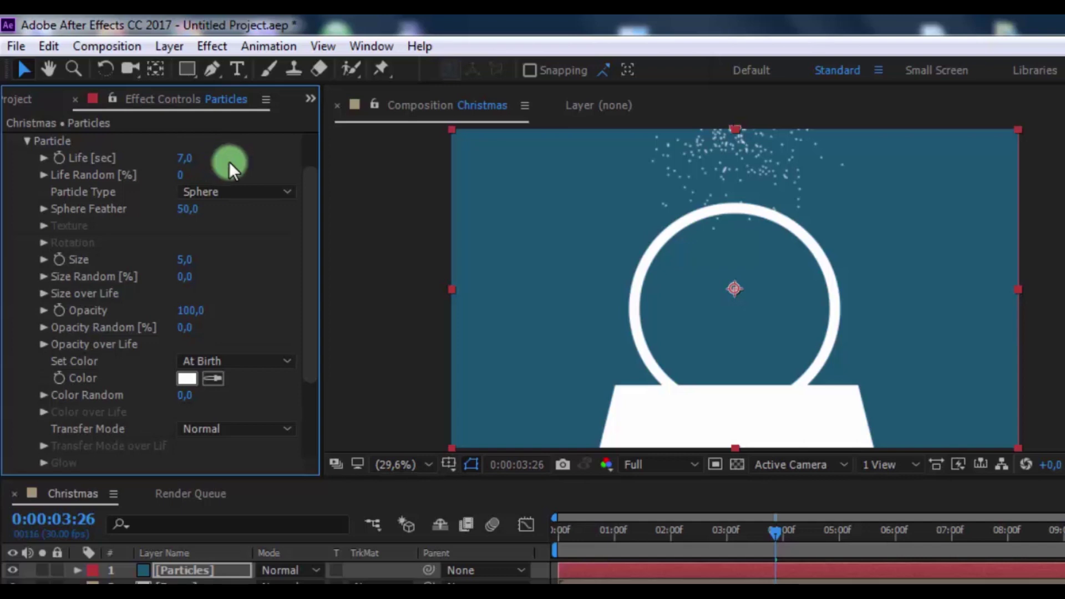
{"action": "left_click", "coordinate": [189, 216]}
{"action": "type", "text": "20"}
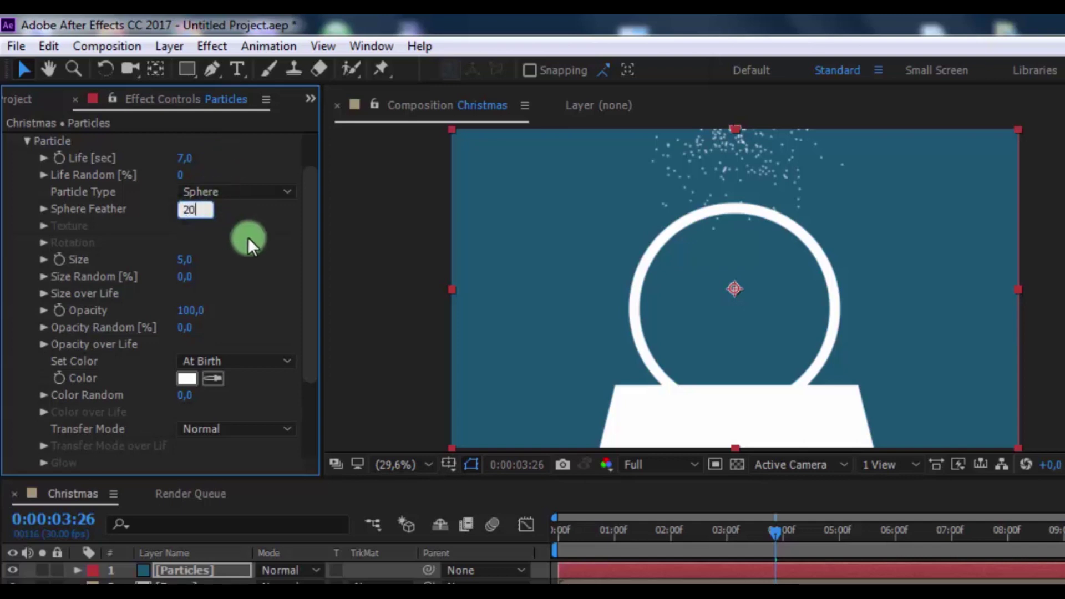
{"action": "key", "text": "Return"}
Set the particle Size to 15 and Size Random to 60%
{"action": "left_click", "coordinate": [187, 259]}
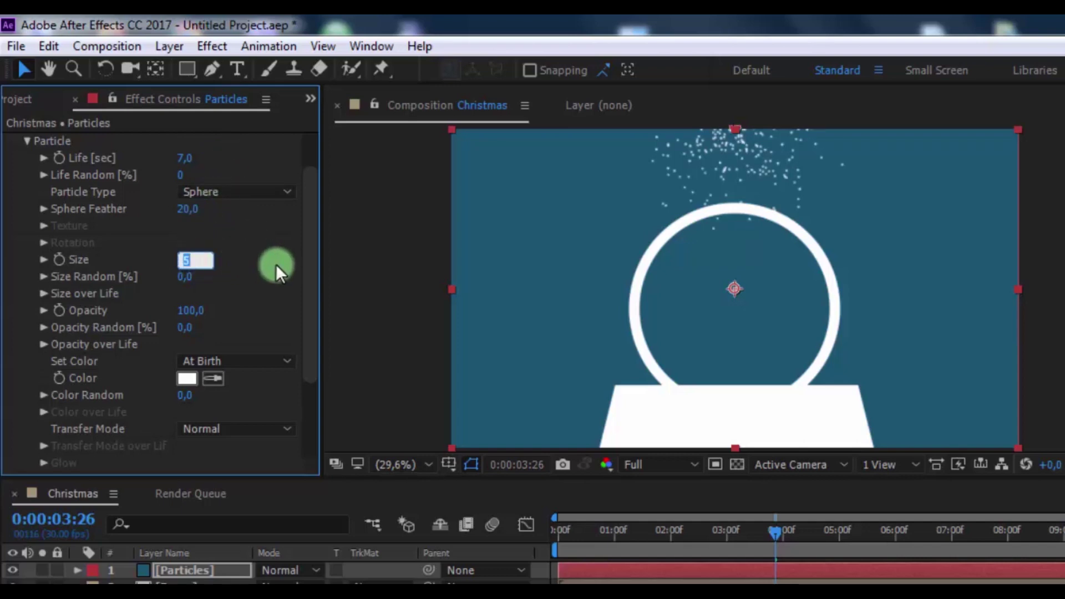
{"action": "type", "text": "15"}
{"action": "key", "text": "Return"}
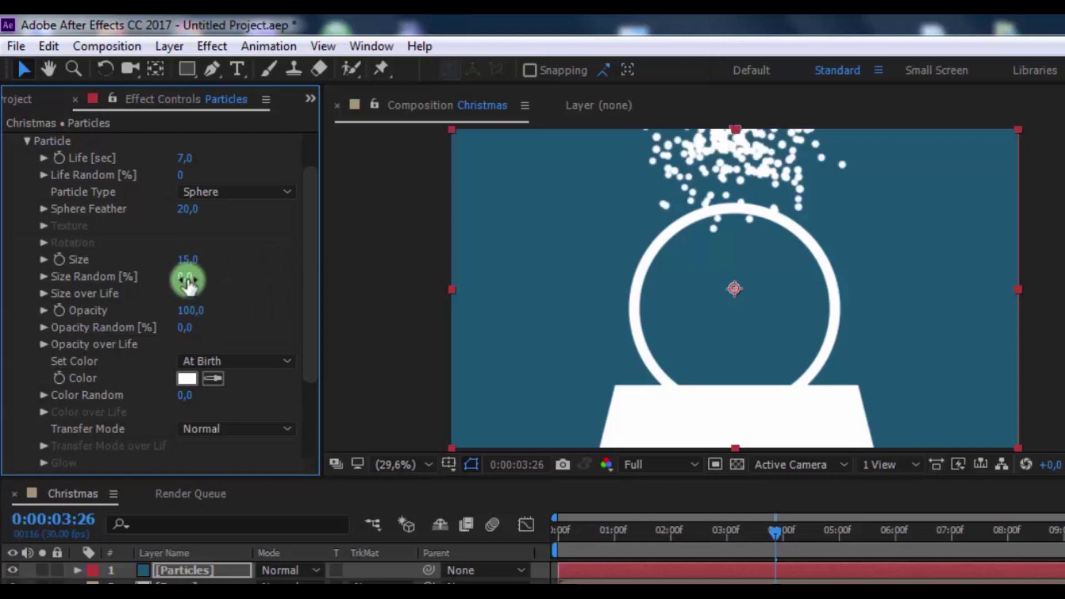
{"action": "left_click", "coordinate": [188, 279]}
{"action": "type", "text": "60"}
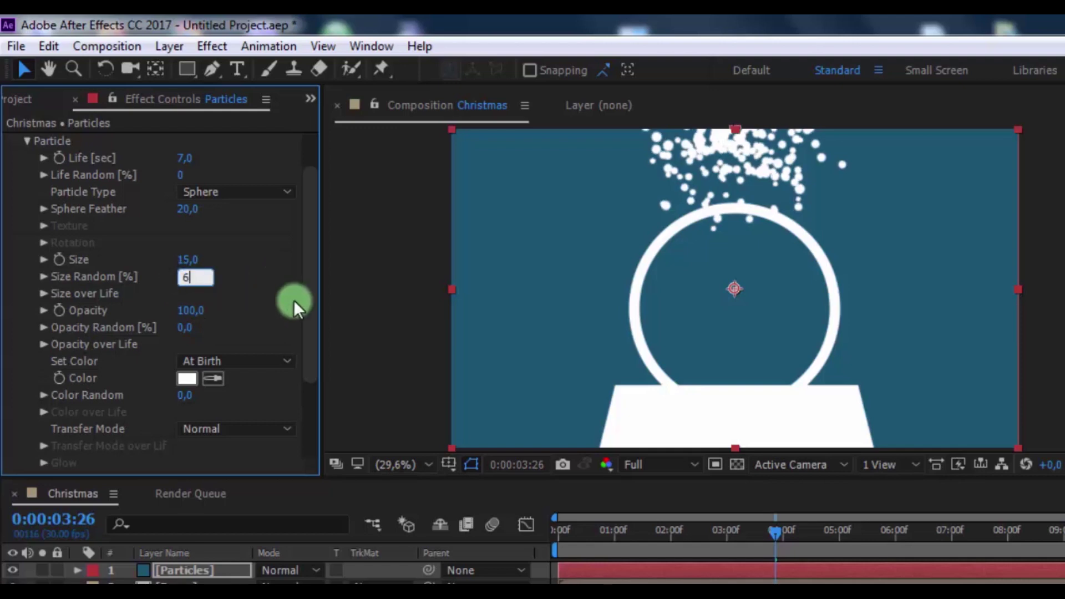
{"action": "key", "text": "Return"}
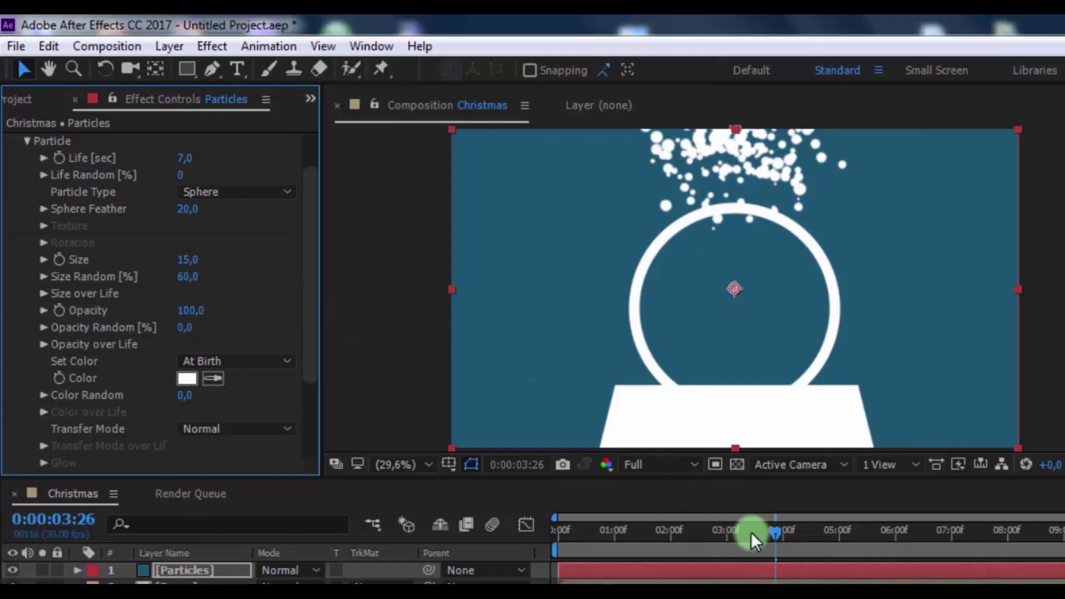
{"action": "left_click_drag", "start_coordinate": [776, 535], "coordinate": [838, 530]}
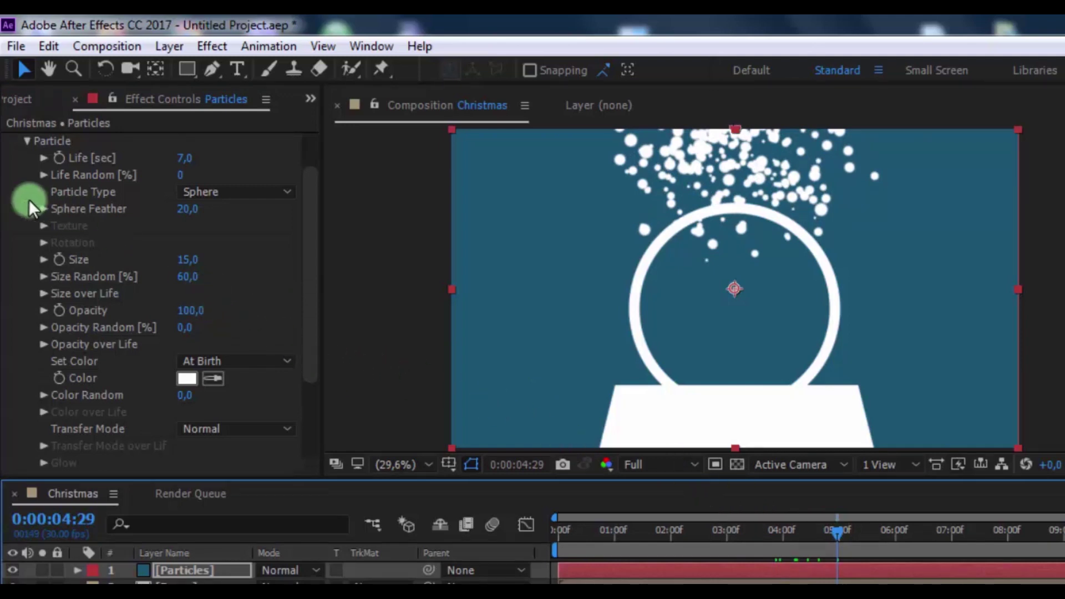
Set Particular's Physics > Air Wind Y to 100 and preview the snow falling through the ring
{"action": "left_click", "coordinate": [25, 141]}
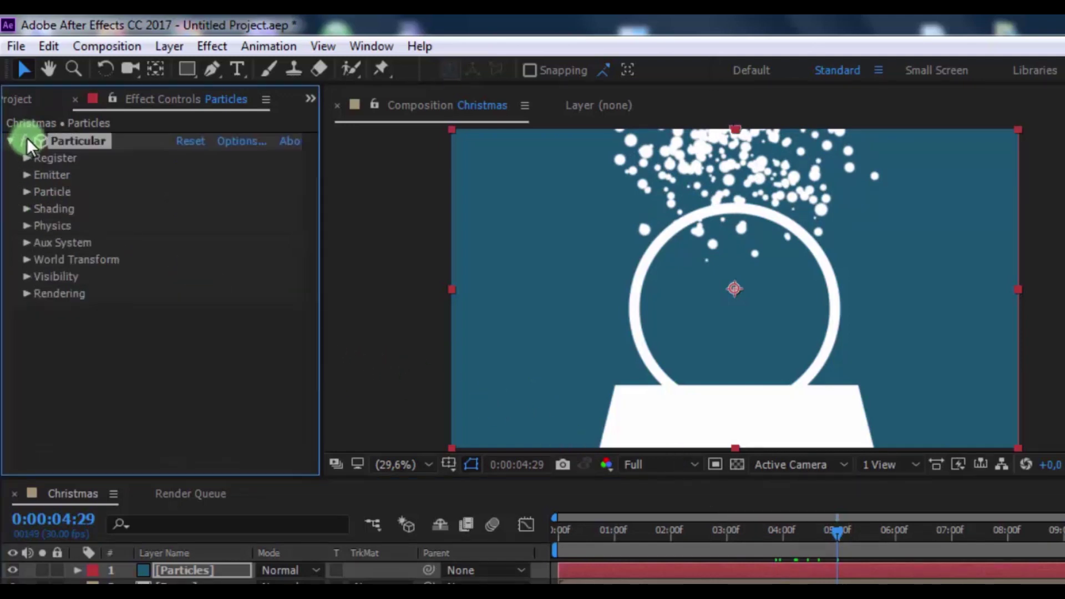
{"action": "left_click", "coordinate": [26, 226]}
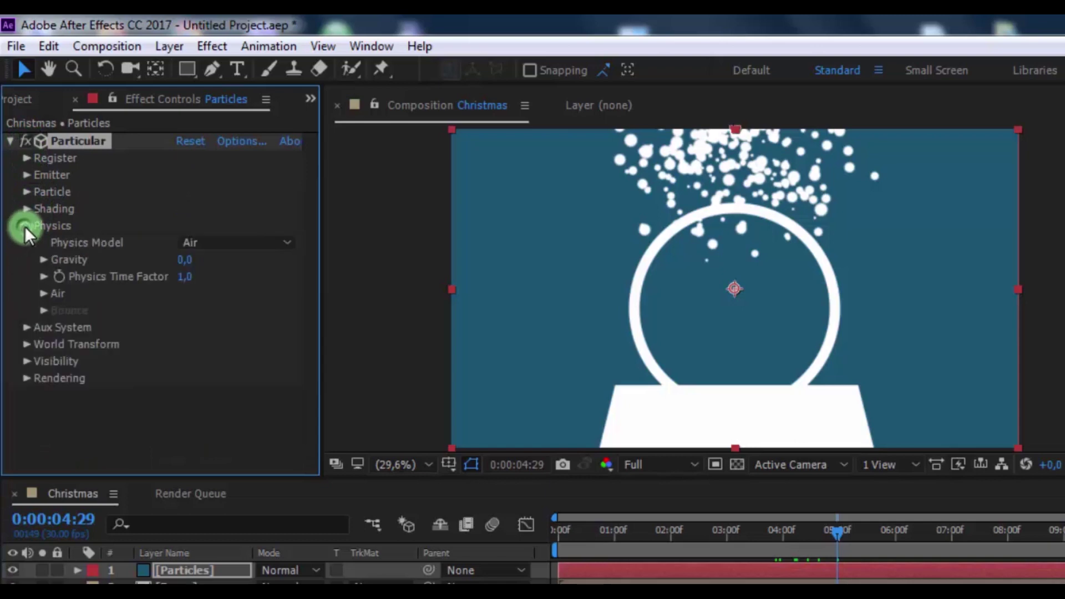
{"action": "left_click", "coordinate": [40, 294]}
{"action": "scroll", "coordinate": [78, 314], "scroll_direction": "down", "scroll_amount": 1}
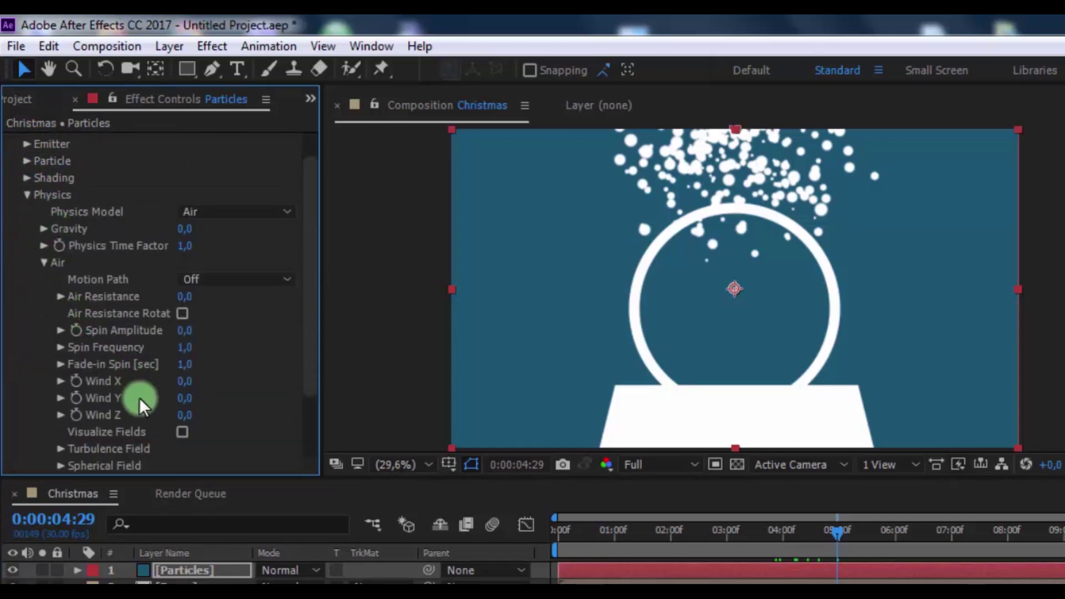
{"action": "left_click", "coordinate": [185, 398]}
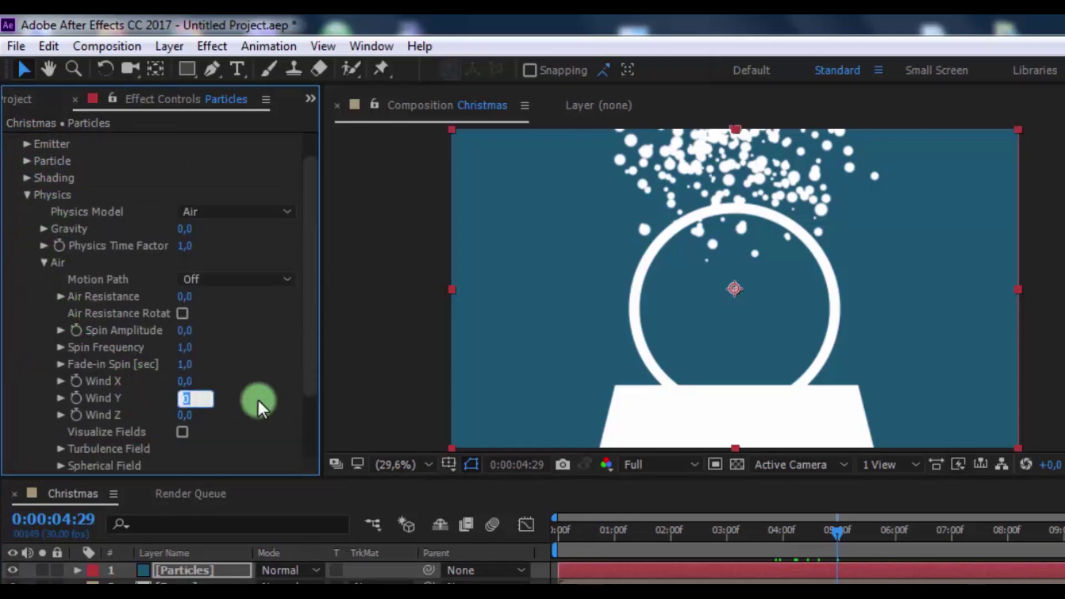
{"action": "type", "text": "100"}
{"action": "key", "text": "Return"}
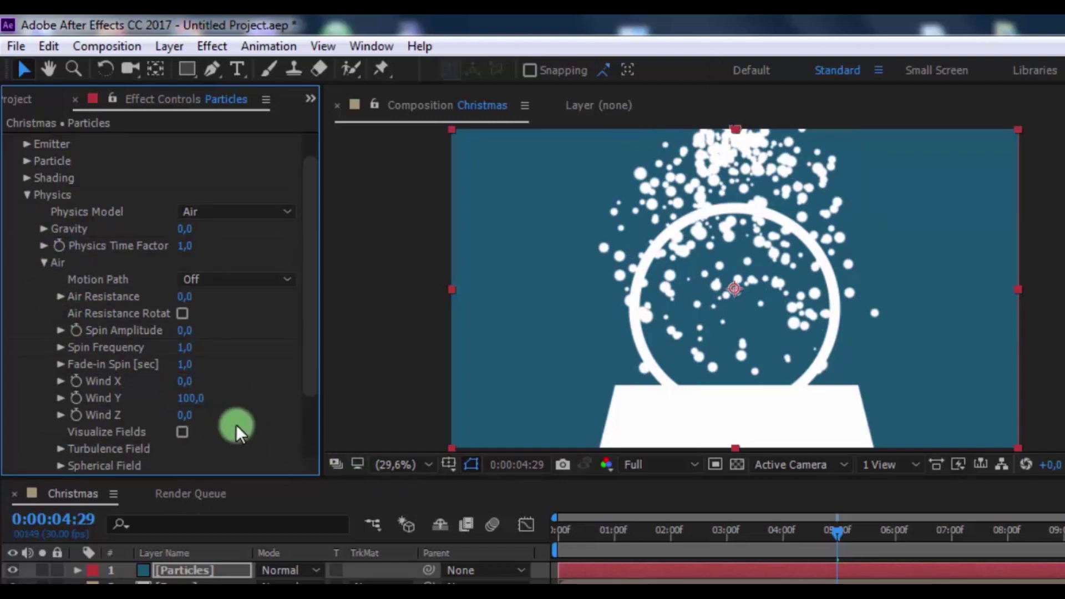
{"action": "left_click_drag", "start_coordinate": [839, 536], "coordinate": [1050, 537]}
{"action": "left_click", "coordinate": [194, 571]}
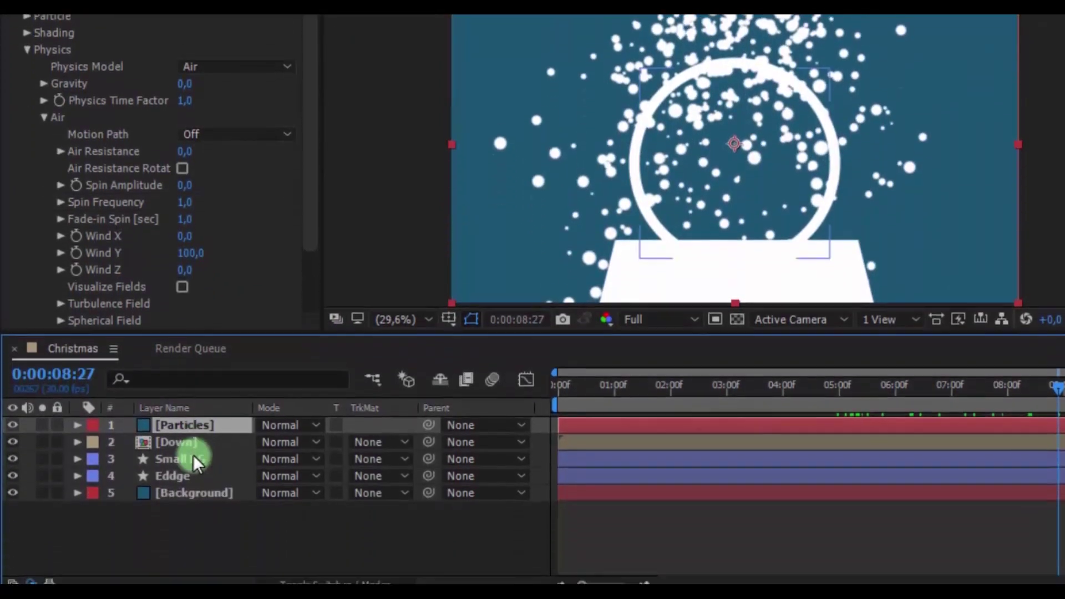
Duplicate the Small BG circle, move the copy to the top, and rename it 'Alpha'
{"action": "left_click", "coordinate": [194, 459]}
{"action": "key", "text": "ctrl+d"}
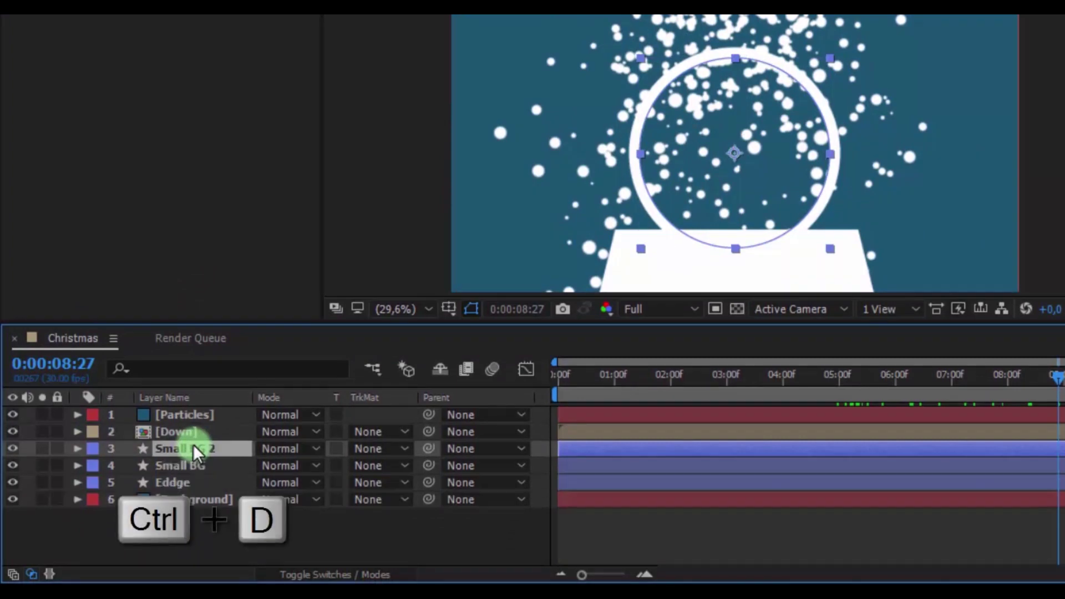
{"action": "left_click_drag", "start_coordinate": [193, 449], "coordinate": [195, 411]}
{"action": "key", "text": "Return"}
{"action": "type", "text": "Alpha"}
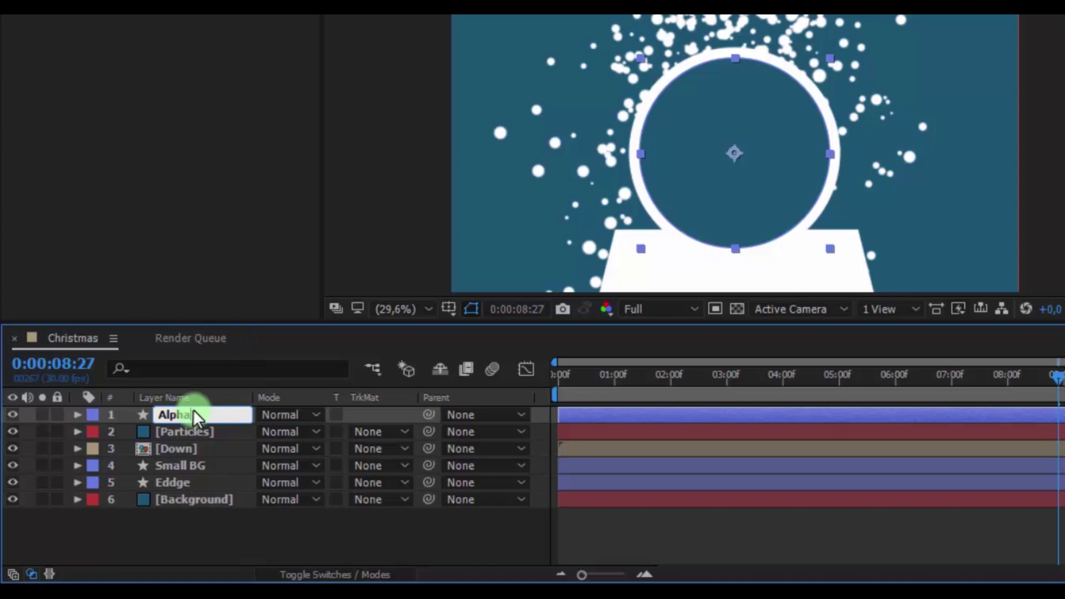
{"action": "key", "text": "Return"}
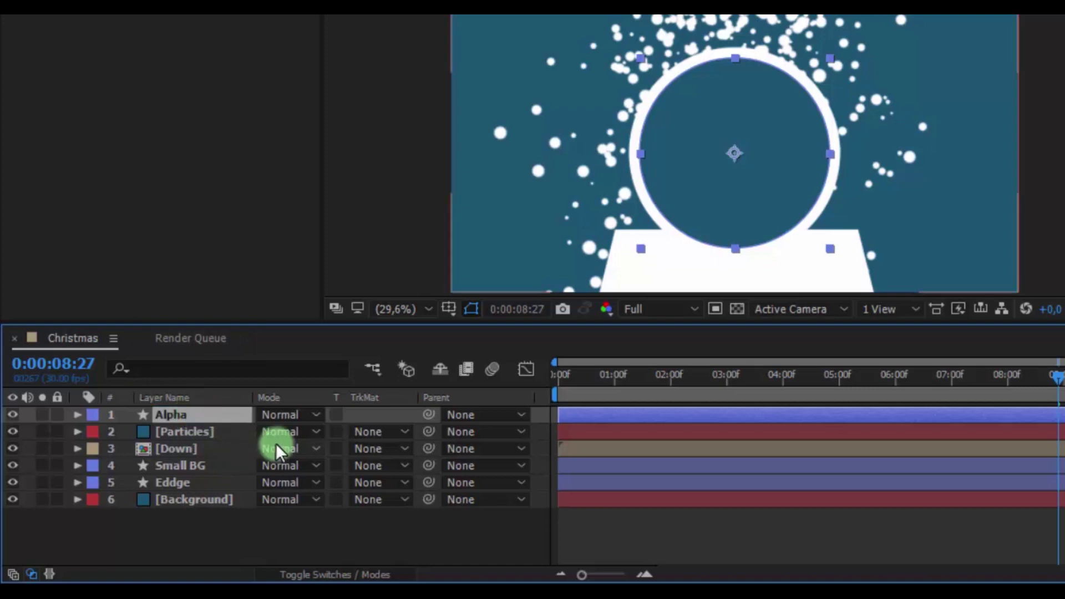
Set the Particles layer's track matte to Alpha Matte 'Alpha' so snow stays inside the globe
{"action": "left_click", "coordinate": [366, 432]}
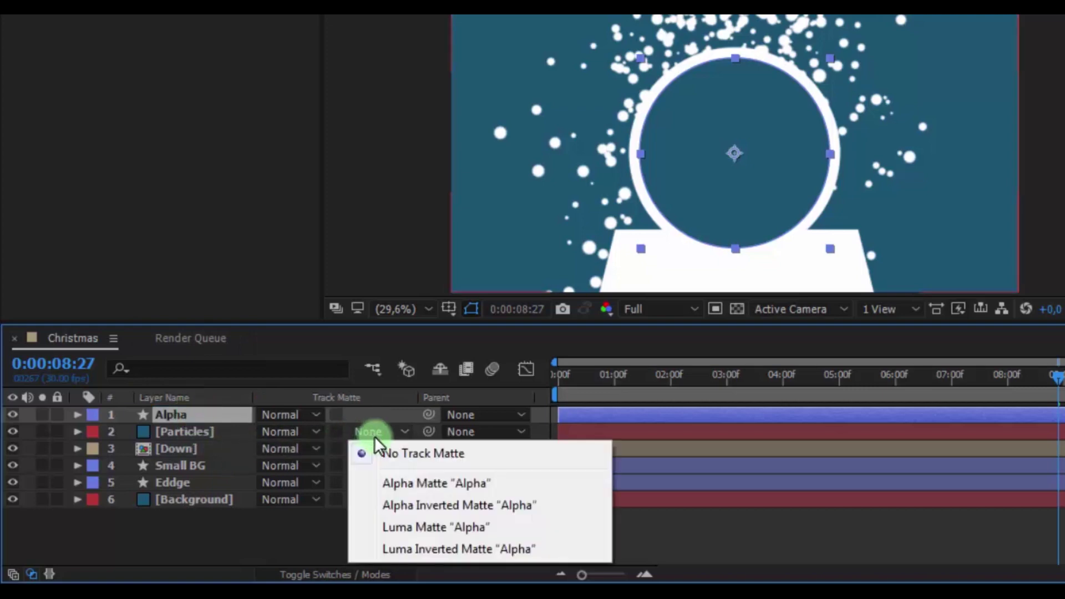
{"action": "left_click", "coordinate": [405, 482]}
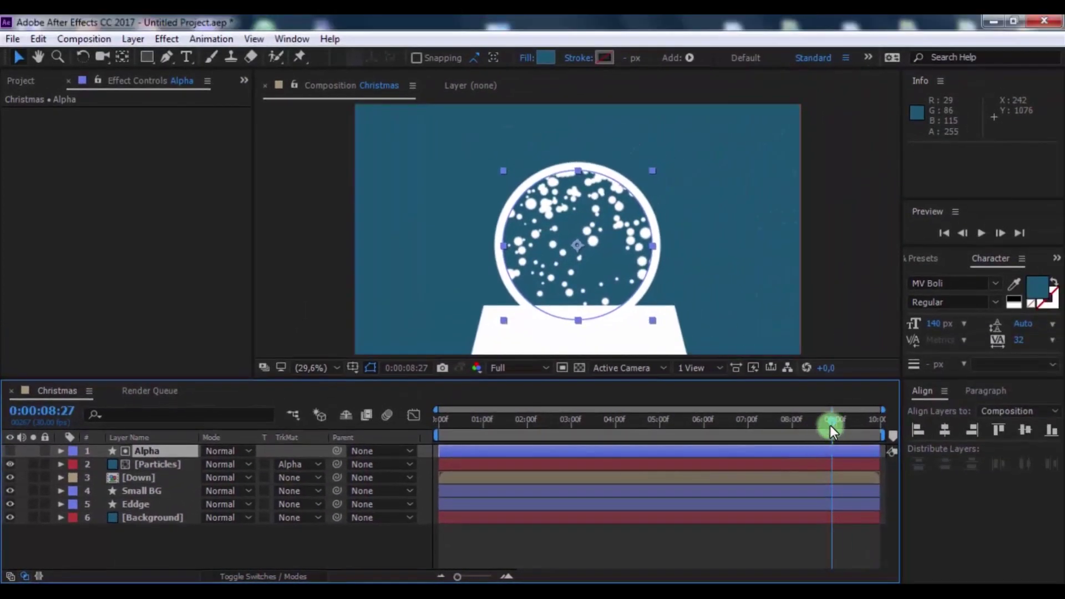
{"action": "left_click_drag", "start_coordinate": [829, 425], "coordinate": [879, 423]}
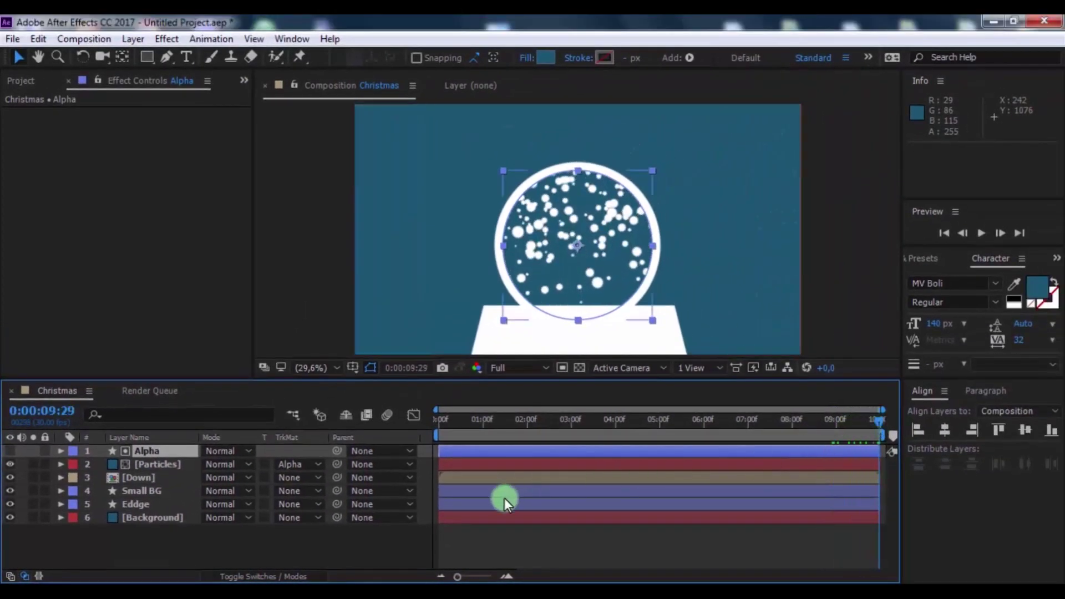
Add Chris tree.png from the Project panel as a layer below Down
{"action": "left_click", "coordinate": [538, 548]}
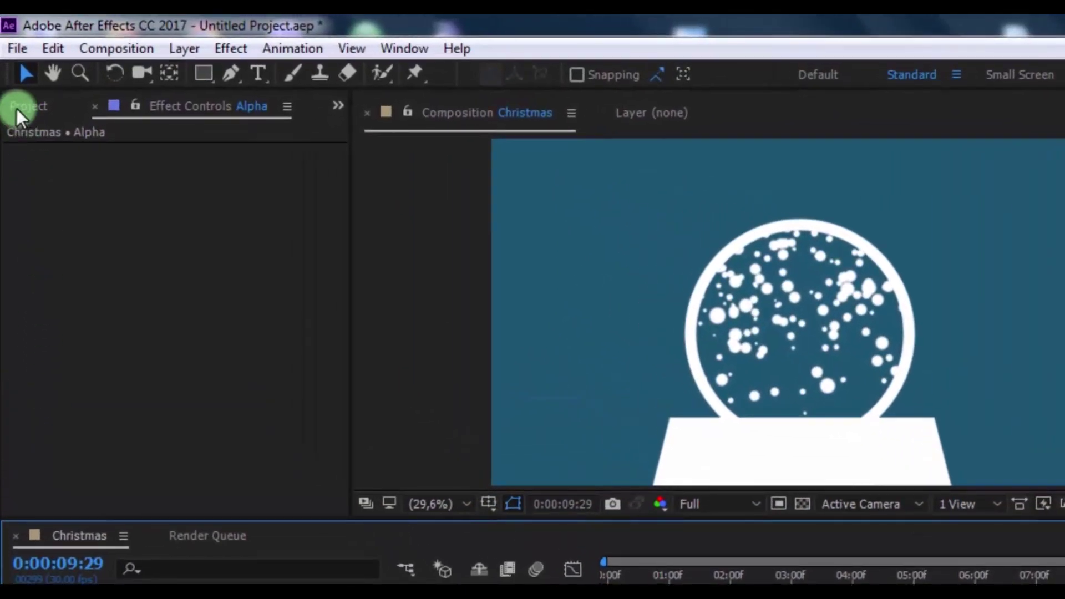
{"action": "left_click", "coordinate": [22, 106]}
{"action": "left_click", "coordinate": [141, 432]}
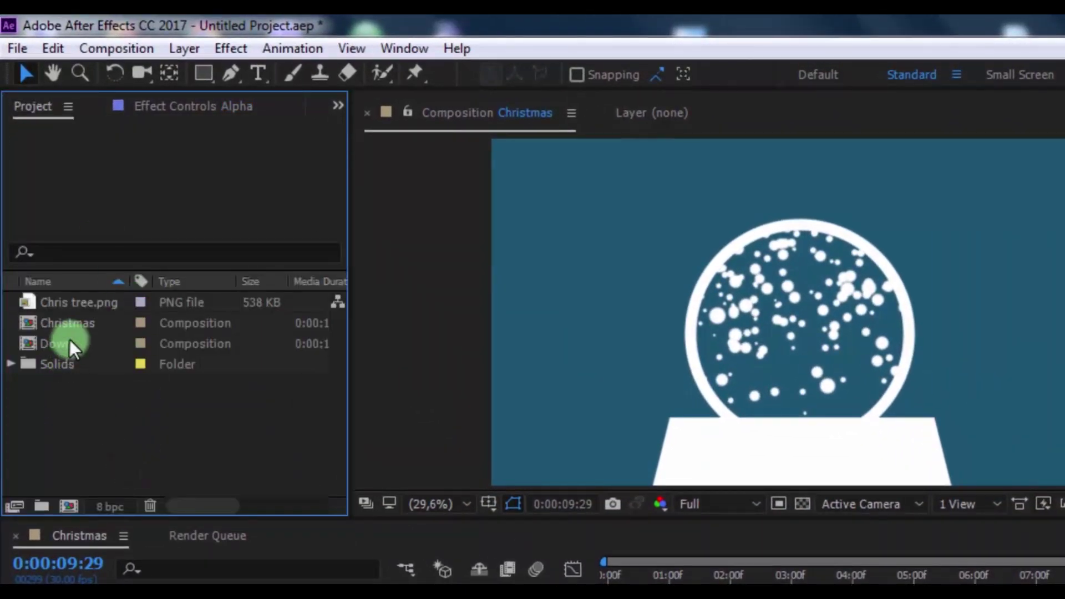
{"action": "left_click_drag", "start_coordinate": [50, 304], "coordinate": [156, 598]}
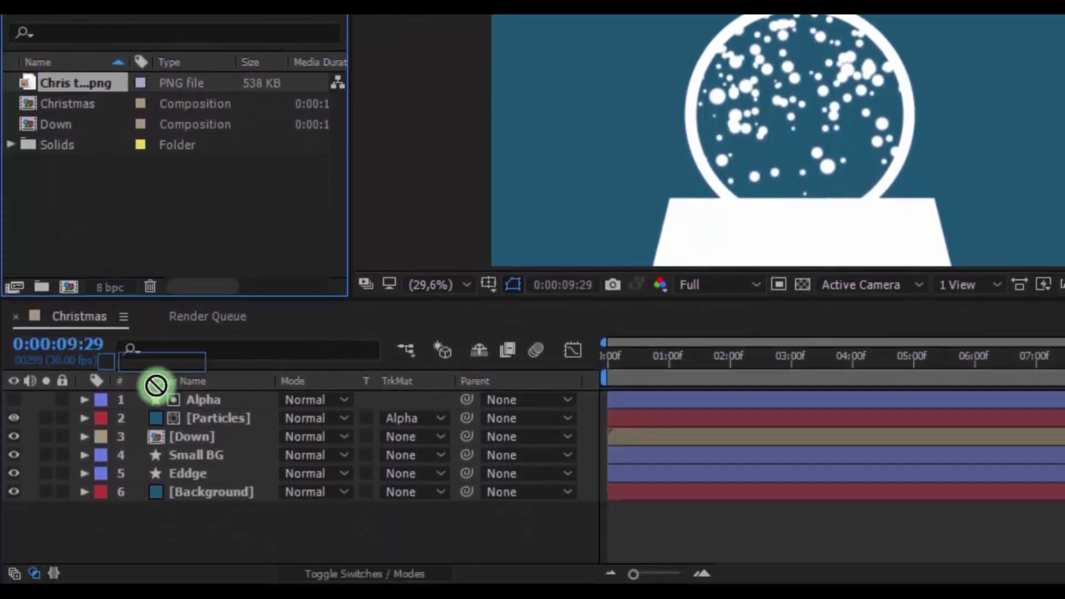
{"action": "left_click_drag", "start_coordinate": [156, 385], "coordinate": [184, 441]}
Scale the tree layer to 50% and position it low in the globe at 960, 646
{"action": "key", "text": "s"}
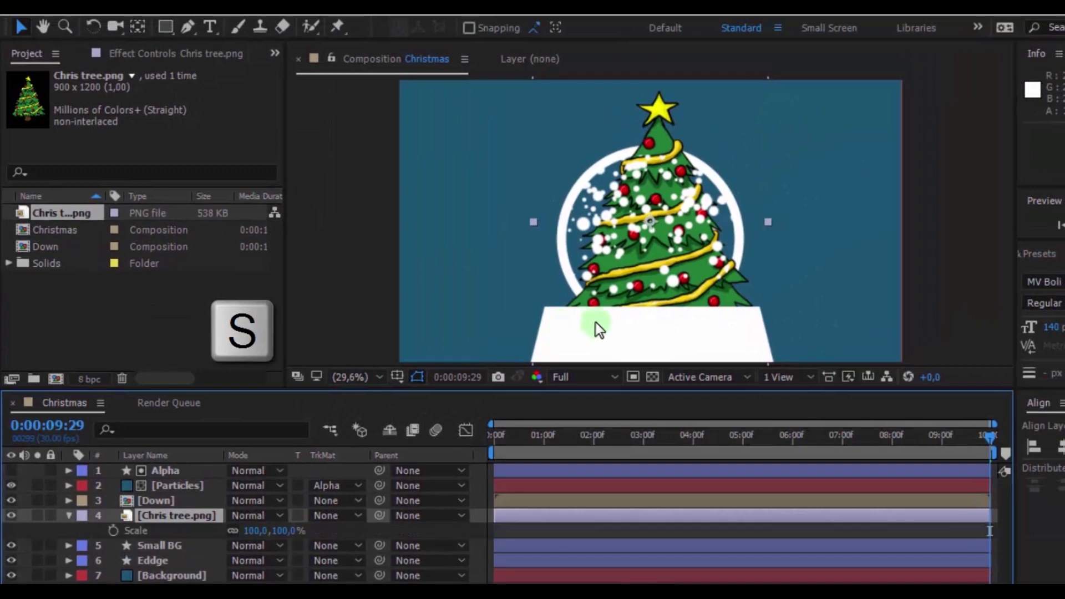
{"action": "left_click_drag", "start_coordinate": [283, 534], "coordinate": [237, 531]}
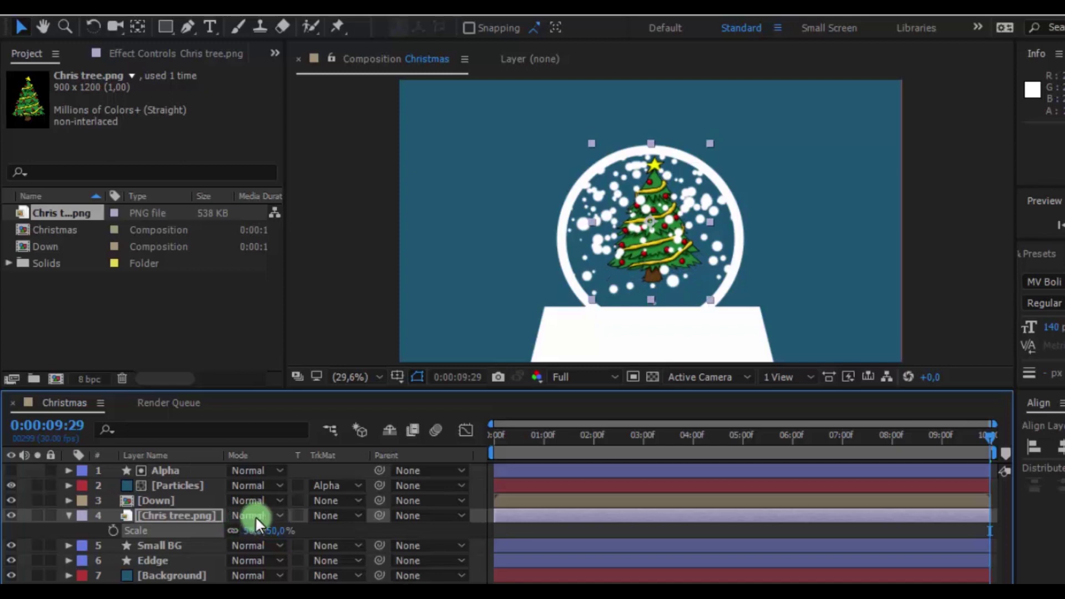
{"action": "key", "text": "p"}
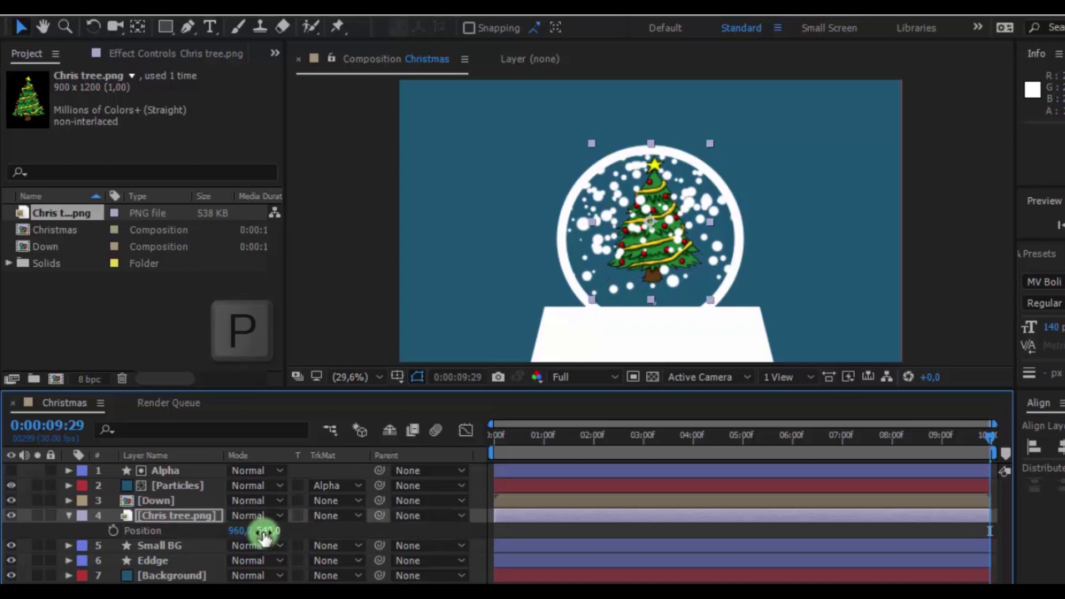
{"action": "left_click_drag", "start_coordinate": [278, 527], "coordinate": [397, 493]}
{"action": "mouse_move", "coordinate": [235, 530]}
{"action": "left_mouse_down"}
{"action": "mouse_move", "coordinate": [221, 529]}
{"action": "mouse_move", "coordinate": [233, 530]}
{"action": "left_mouse_up"}
{"action": "left_click", "coordinate": [69, 515]}
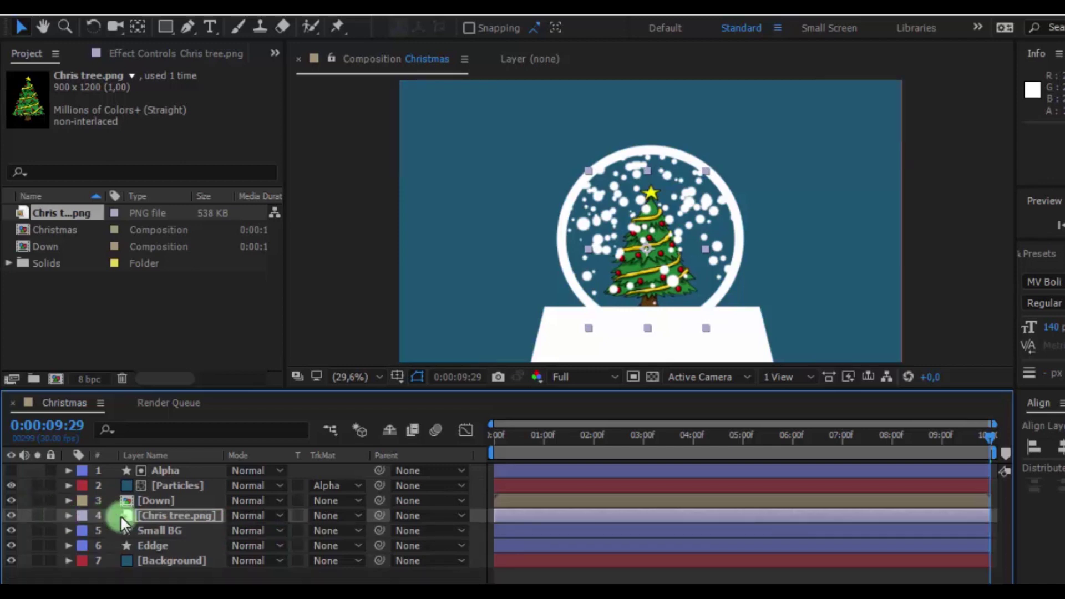
Duplicate Small BG, place the copy above Chris tree.png, and name it 'White'
{"action": "left_click", "coordinate": [162, 530]}
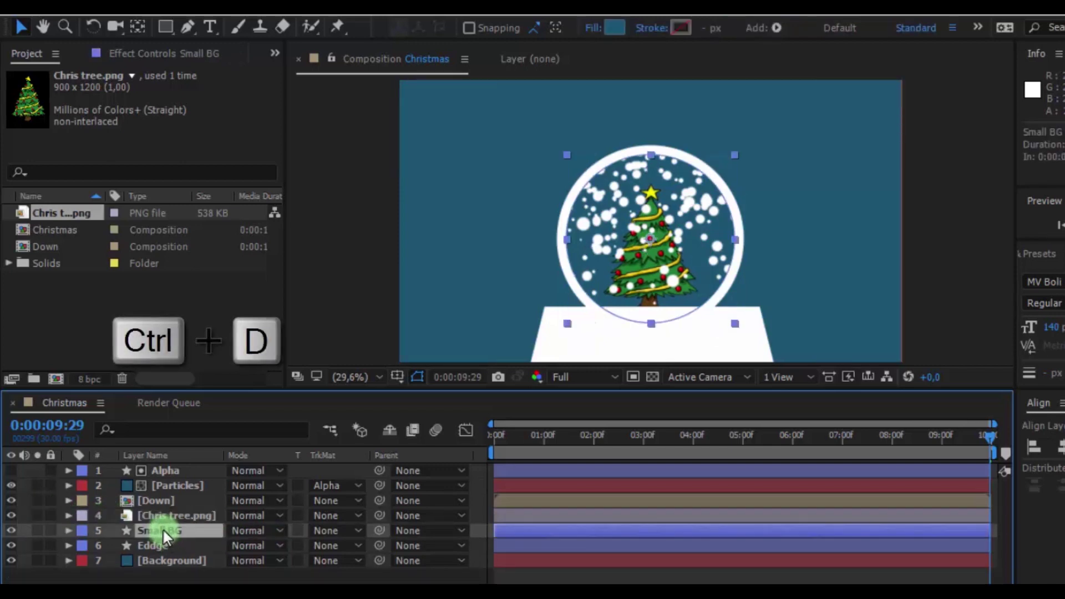
{"action": "key", "text": "ctrl+d"}
{"action": "left_click_drag", "start_coordinate": [169, 526], "coordinate": [165, 511]}
{"action": "key", "text": "Return"}
{"action": "type", "text": "White"}
{"action": "key", "text": "Return"}
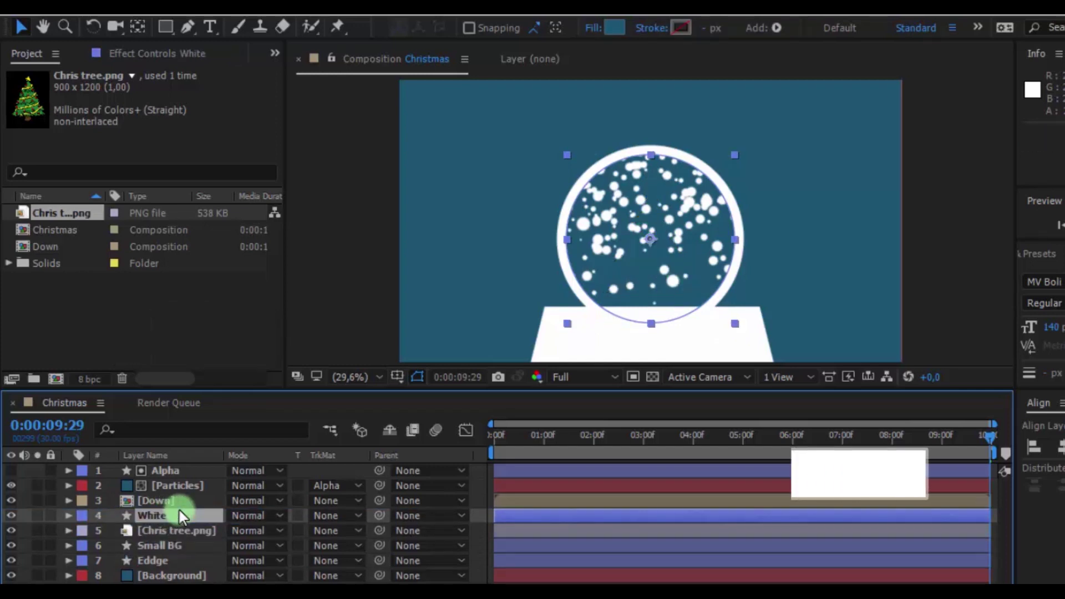
Change the White layer's fill colour to pure white FFFFFF
{"action": "left_click", "coordinate": [610, 38]}
{"action": "left_click_drag", "start_coordinate": [150, 302], "coordinate": [109, 294]}
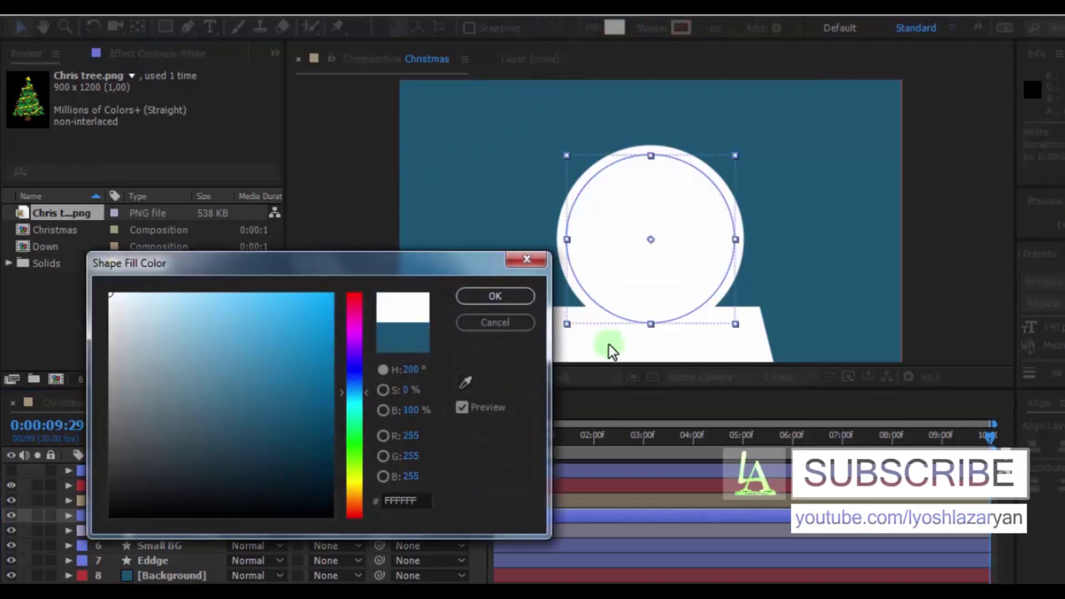
{"action": "left_click", "coordinate": [489, 297]}
{"action": "left_click", "coordinate": [158, 516]}
{"action": "key", "text": "t"}
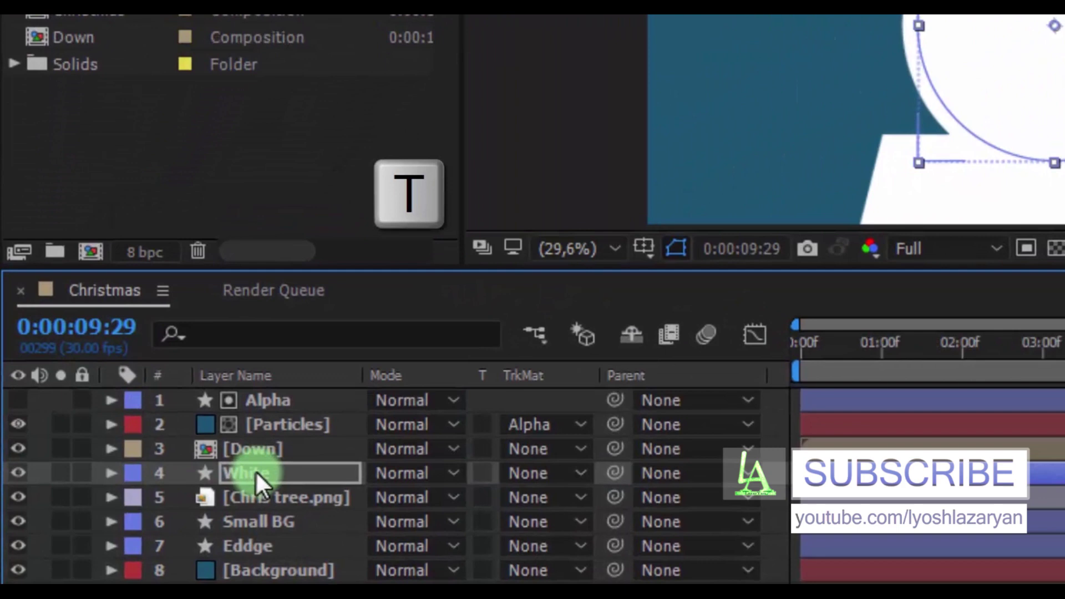